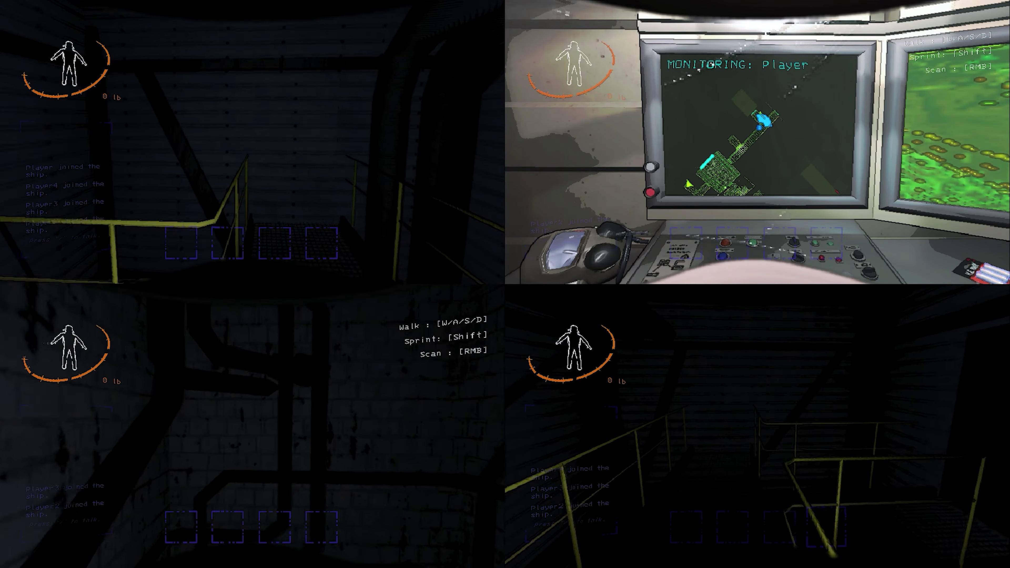
Step: Search Google for "nucleus coop" and highlight the prerequisites on the Nucleus Co-op v2.2.1 GitHub releases page
type("nucleus")
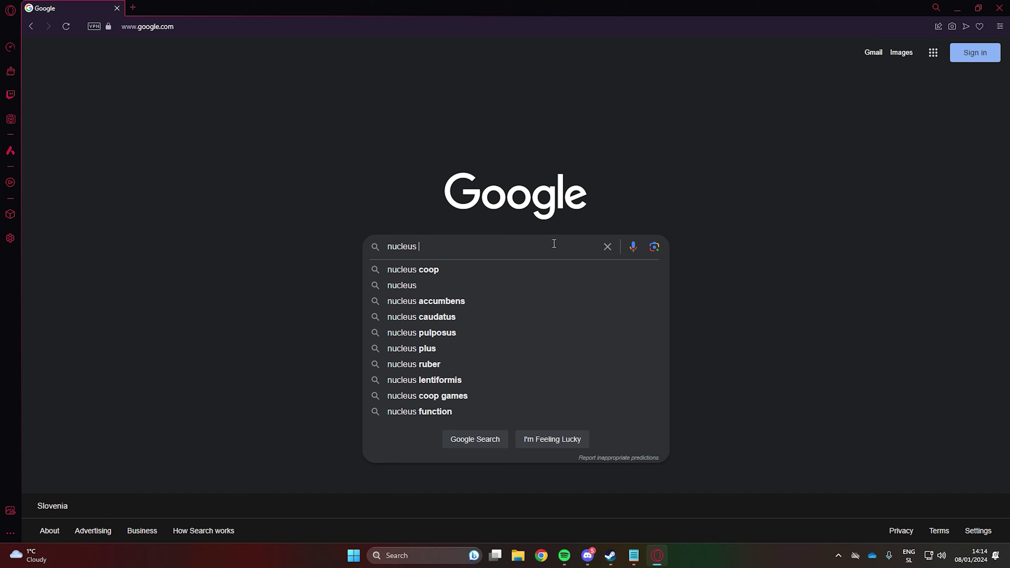
type(" coop")
key("Return")
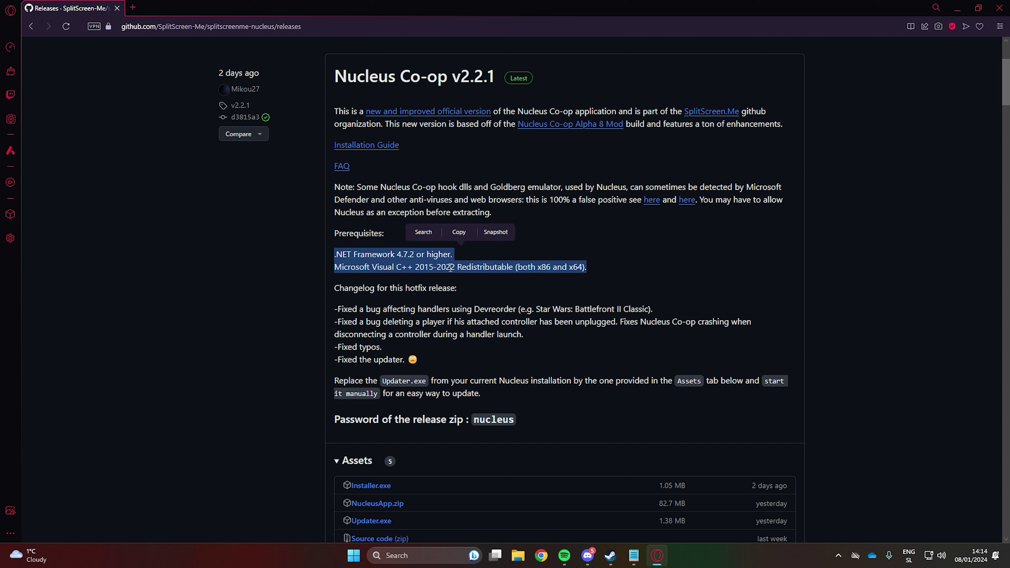
left_click_drag(334, 254, 409, 254)
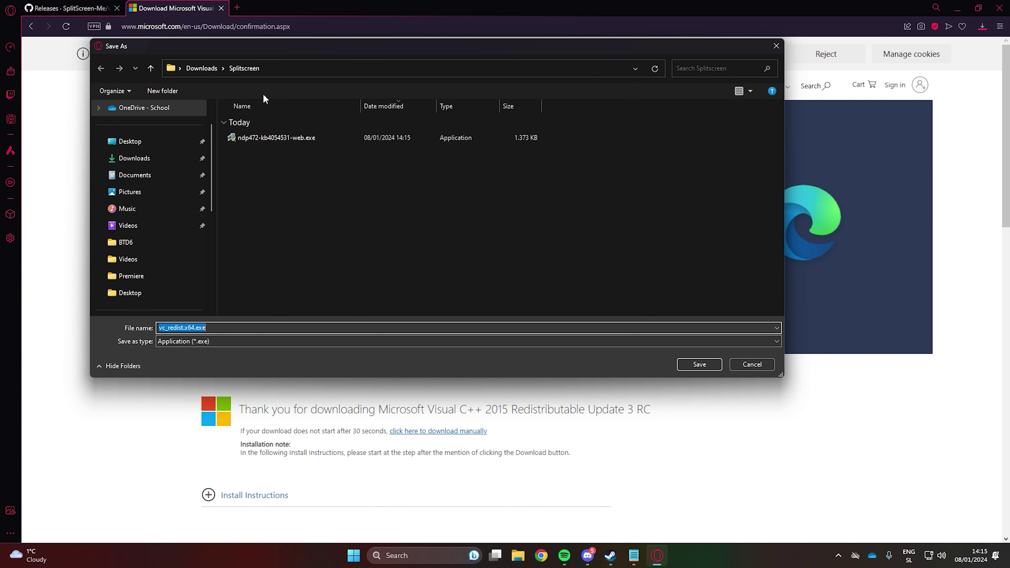
Step: Save vc_redist.x64.exe in the Splitscreen folder under Downloads and run it
left_click(690, 364)
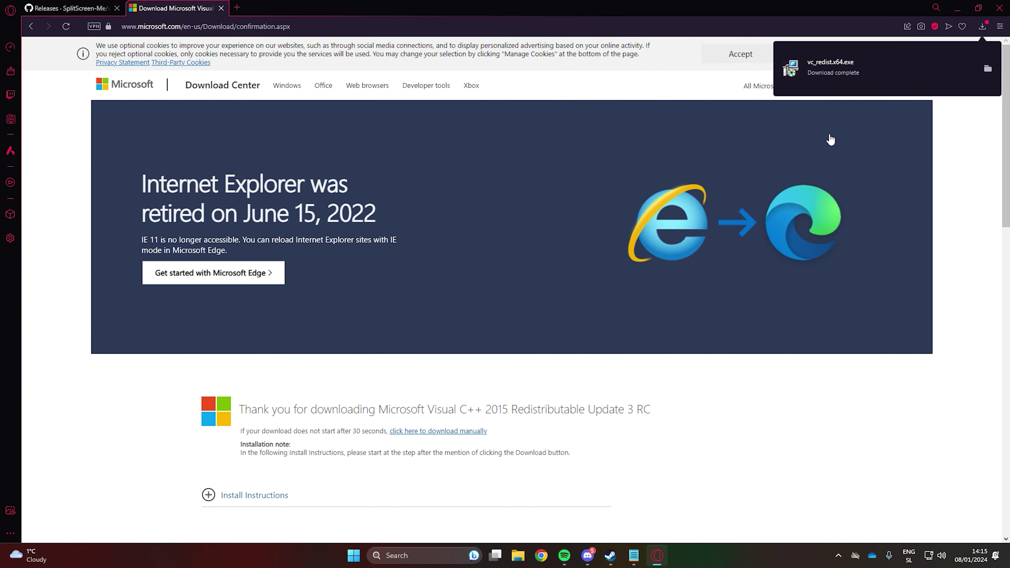
left_click(853, 74)
left_click(551, 336)
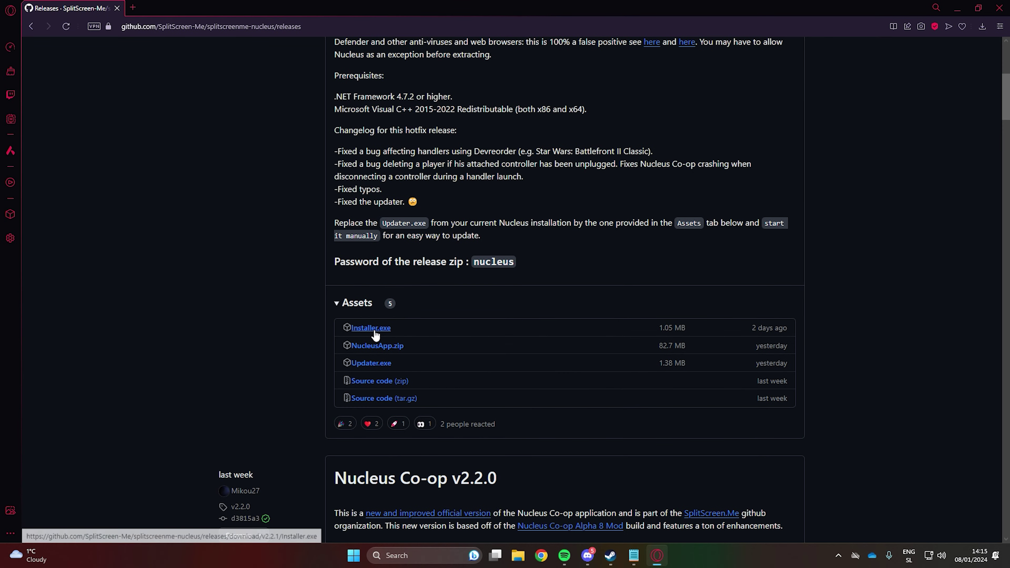
Step: Download Installer.exe from the Nucleus Co-op v2.2.1 release assets and run it despite the SmartScreen block
left_click(372, 329)
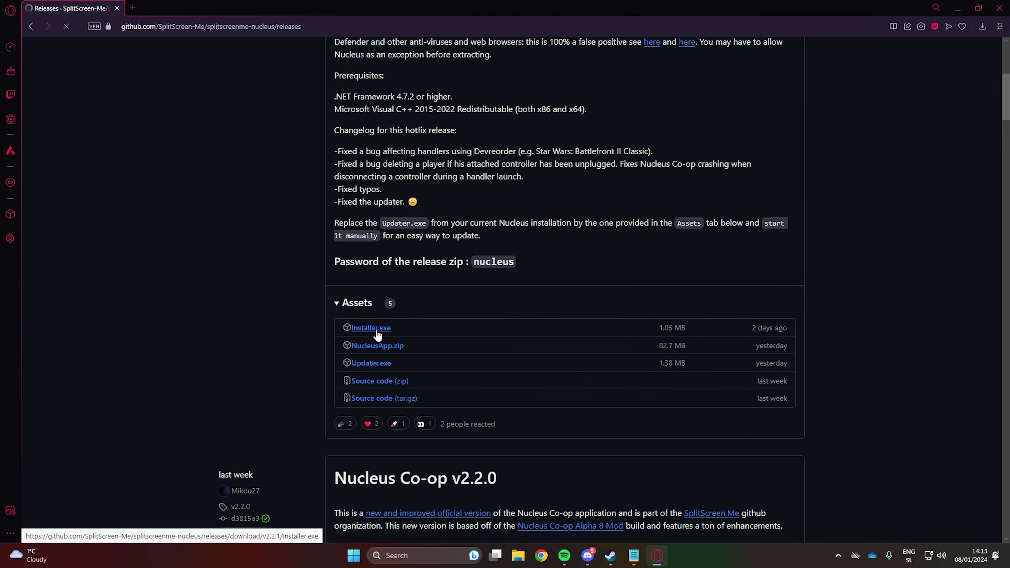
left_click(700, 365)
left_click(897, 60)
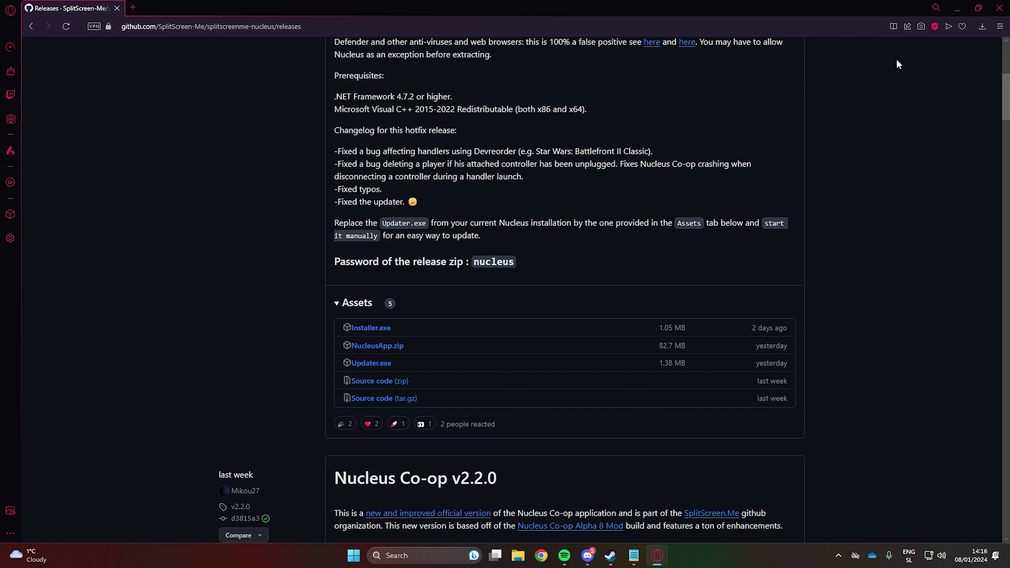
left_click(392, 201)
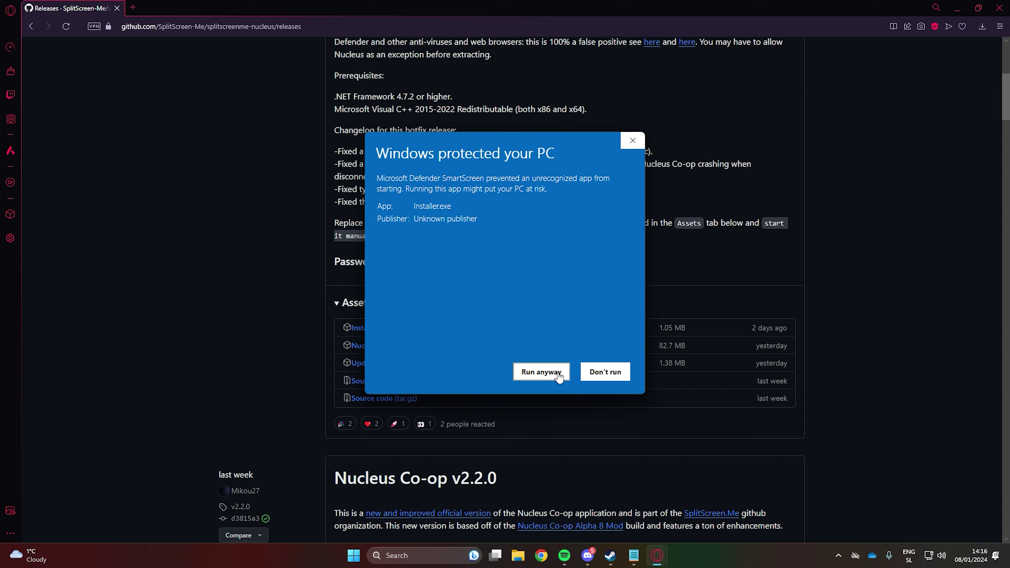
left_click(542, 372)
Step: Install Nucleus Co-op into a new folder named Nucleus on Local Disk (C:) and close the installer
left_click(477, 283)
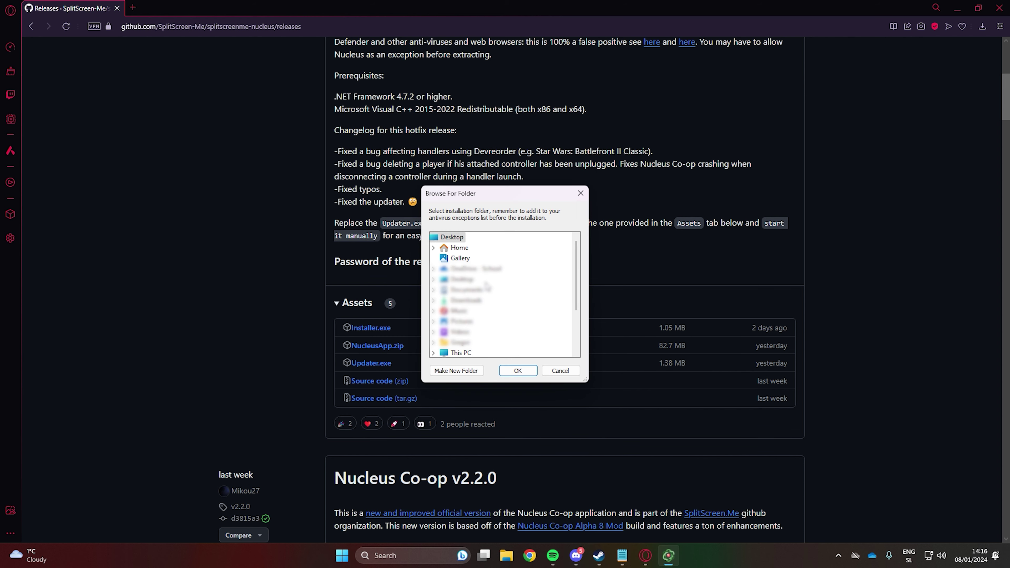
scroll(508, 239, "down", 2)
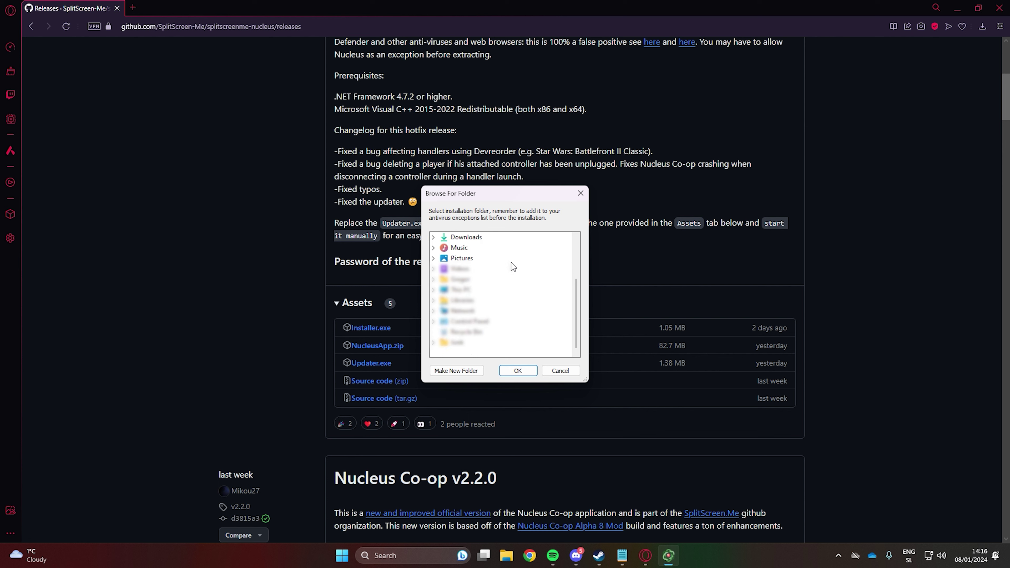
left_click(461, 290)
double_click(481, 290)
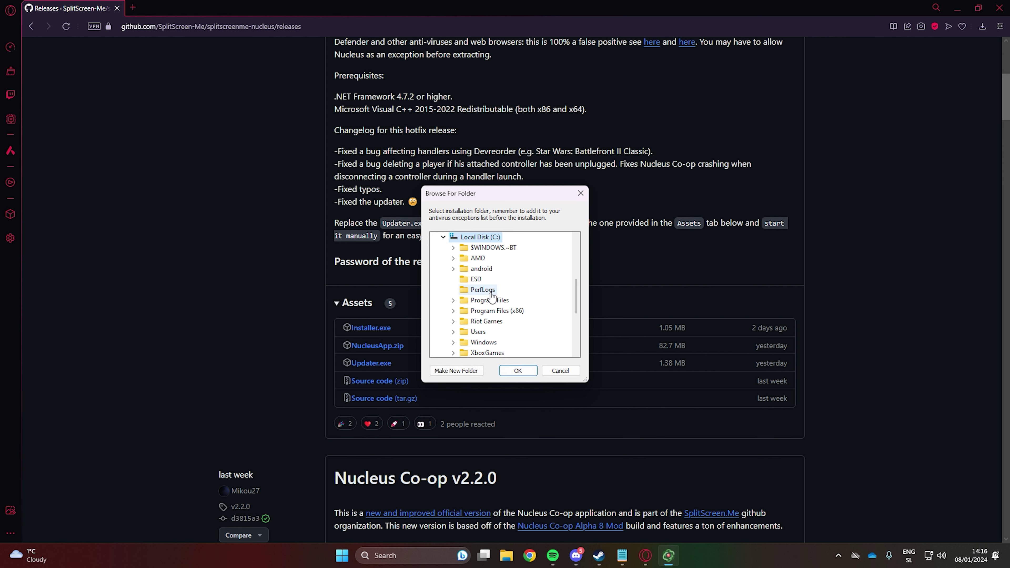
left_click(467, 372)
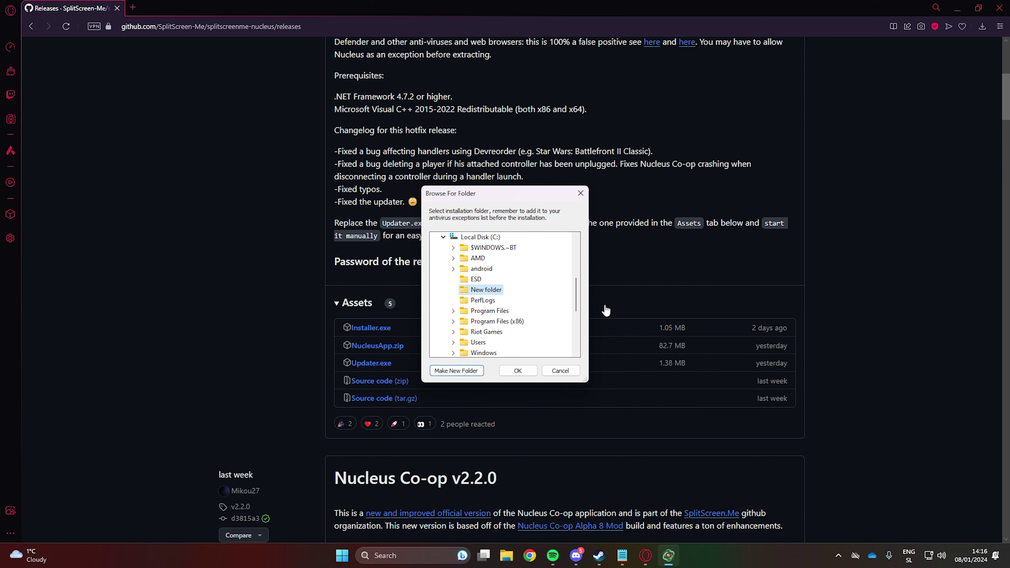
left_click(518, 370)
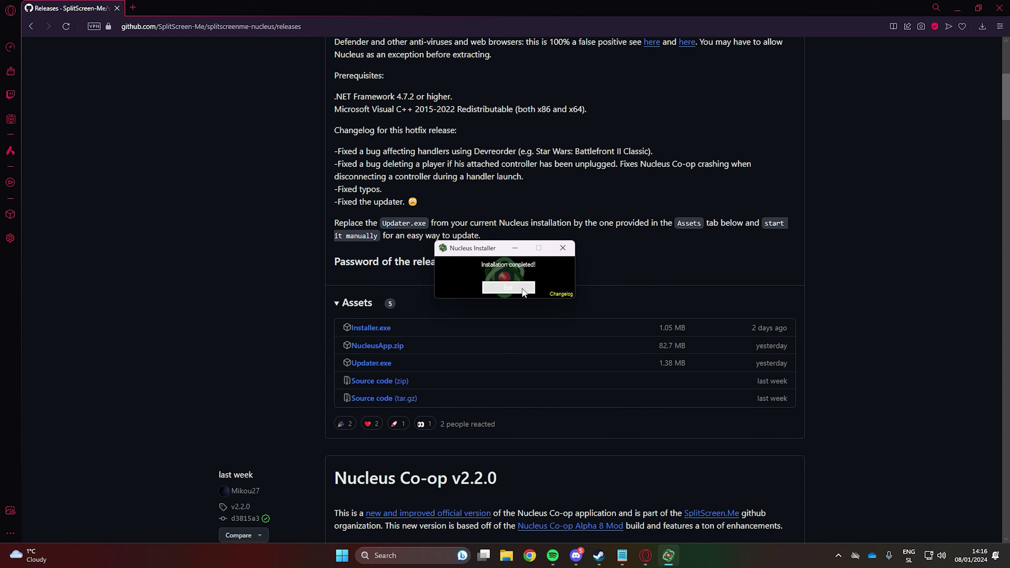
left_click(509, 287)
left_click_drag(344, 64, 392, 49)
scroll(602, 217, "down", 6)
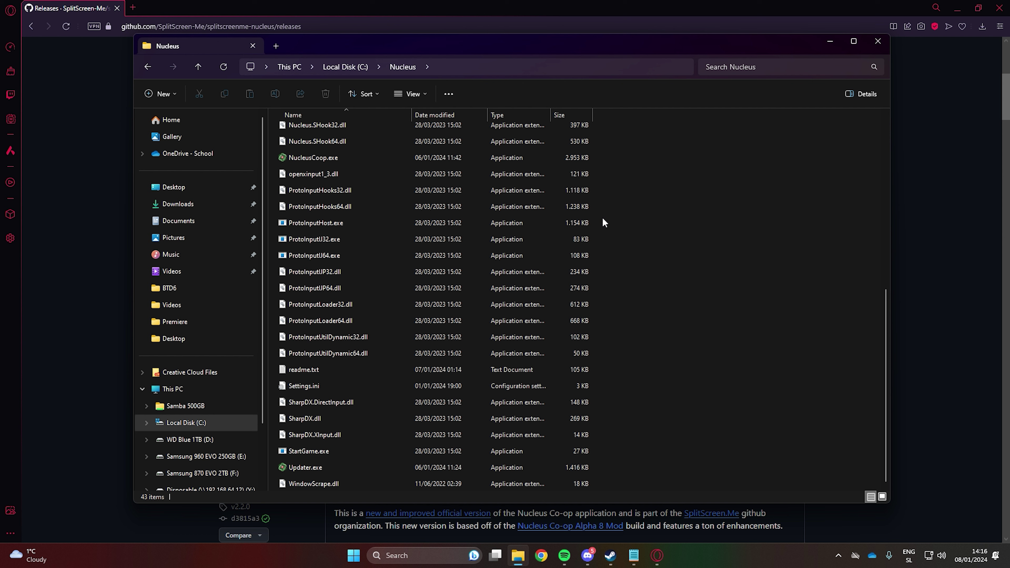
left_click(407, 195)
right_click(407, 195)
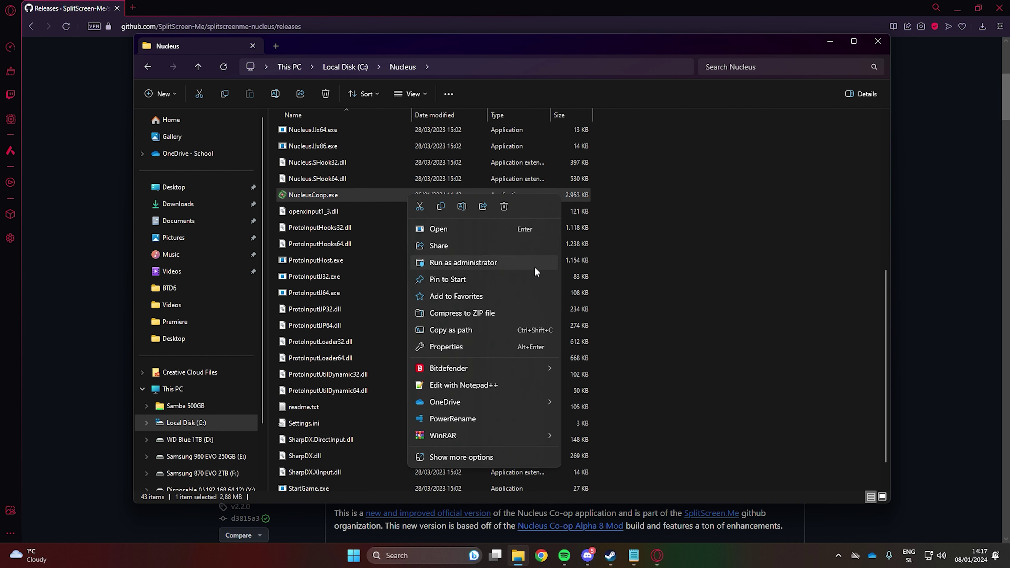
left_click(557, 263)
right_click(548, 195)
key("Escape")
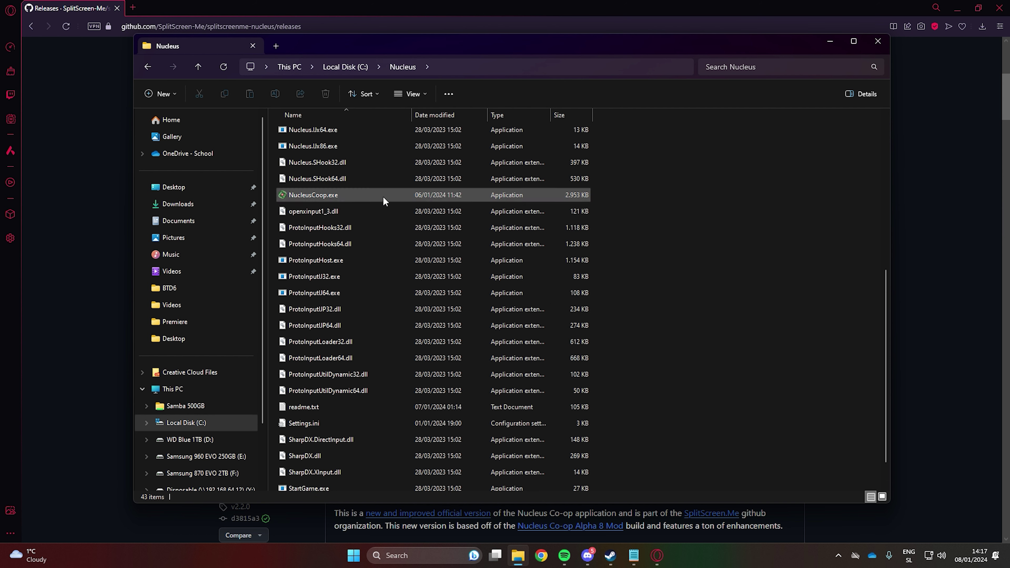
Step: Create a shortcut to NucleusCoop.exe in the Nucleus folder
right_click(389, 195)
left_click(458, 456)
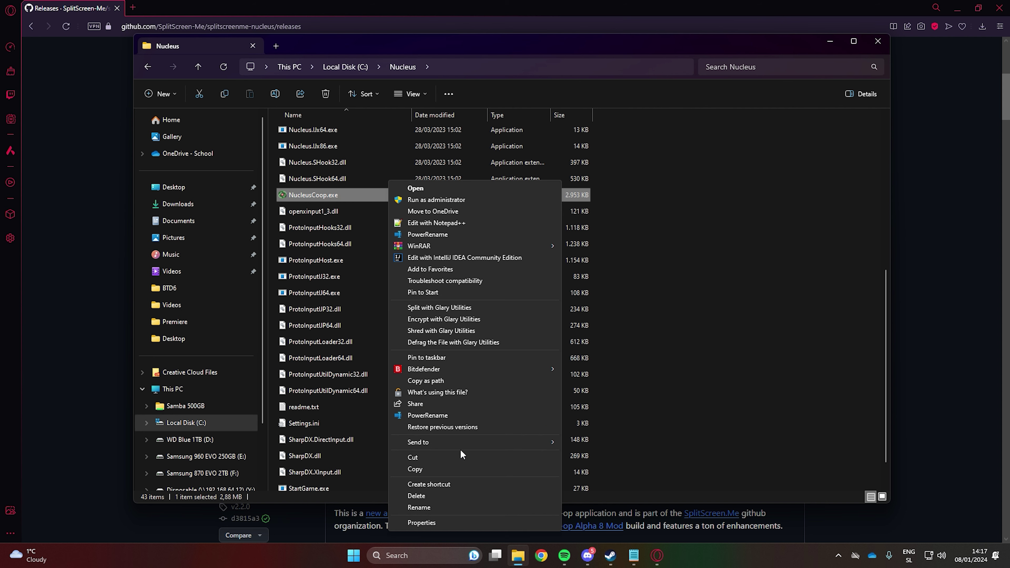
left_click(442, 486)
Step: Copy the NucleusCoop.exe shortcut from the Nucleus folder to the desktop and open it there
scroll(661, 237, "down", 3)
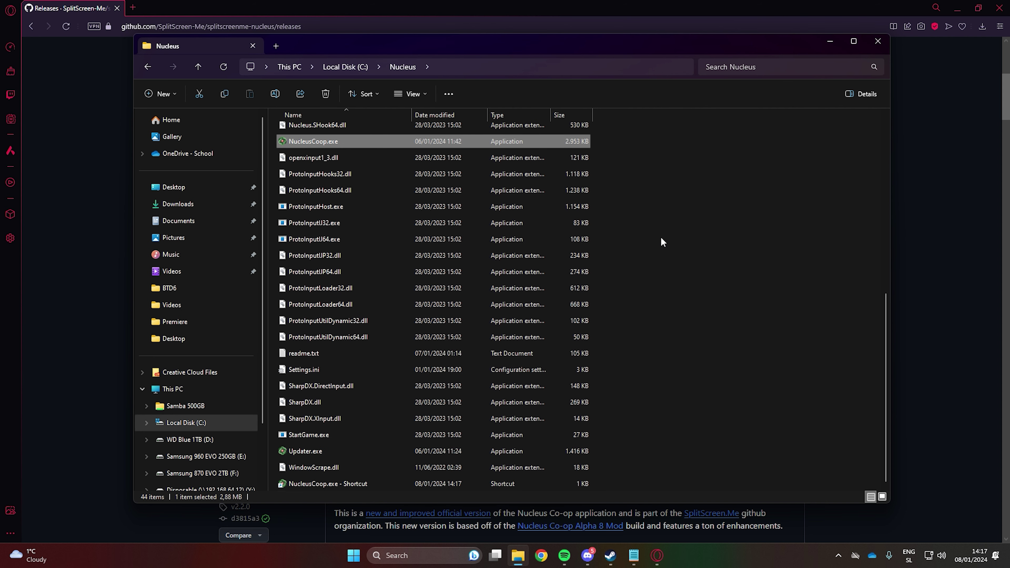
left_click(335, 482)
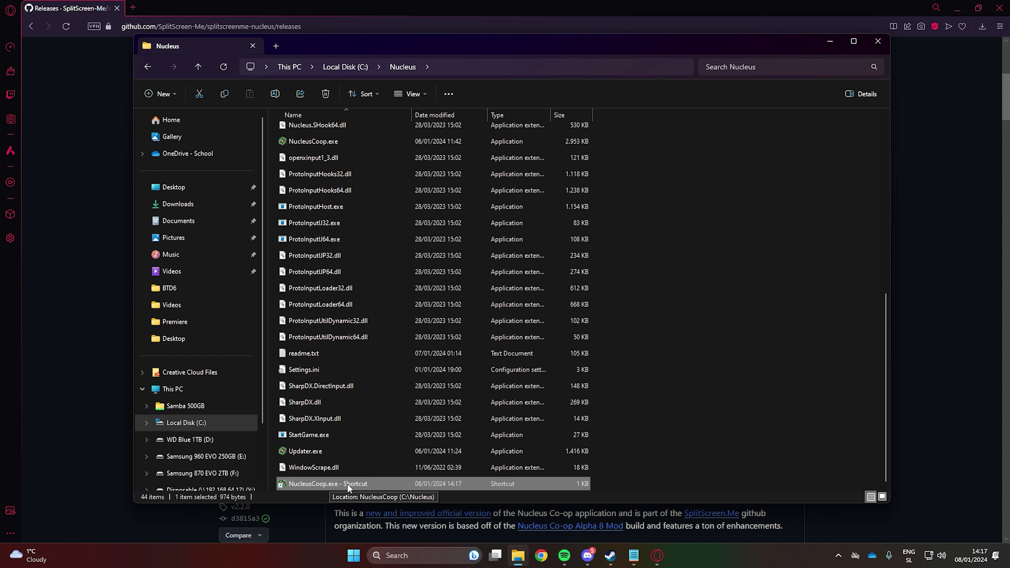
right_click(347, 484)
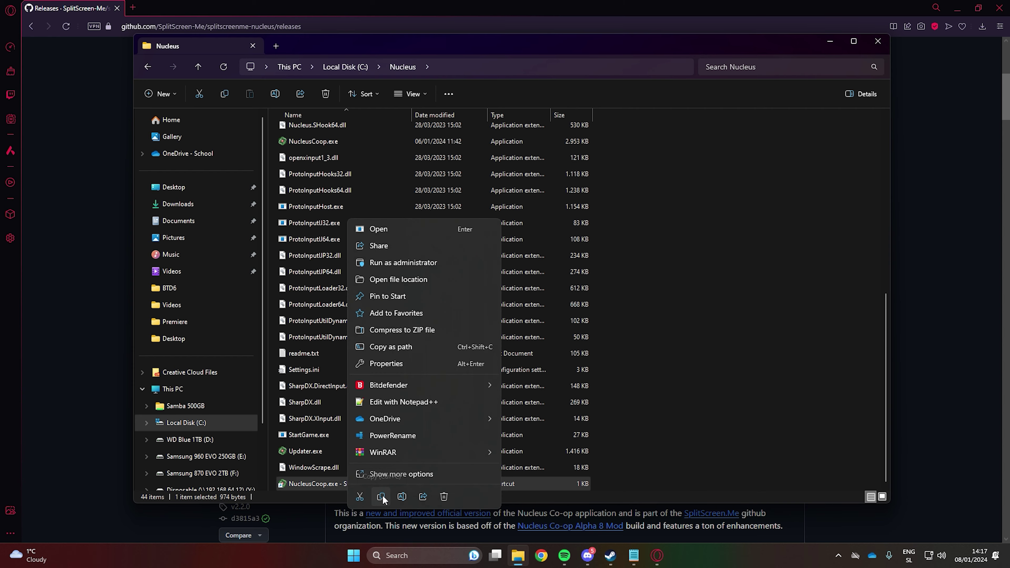
left_click(382, 497)
key("super+d")
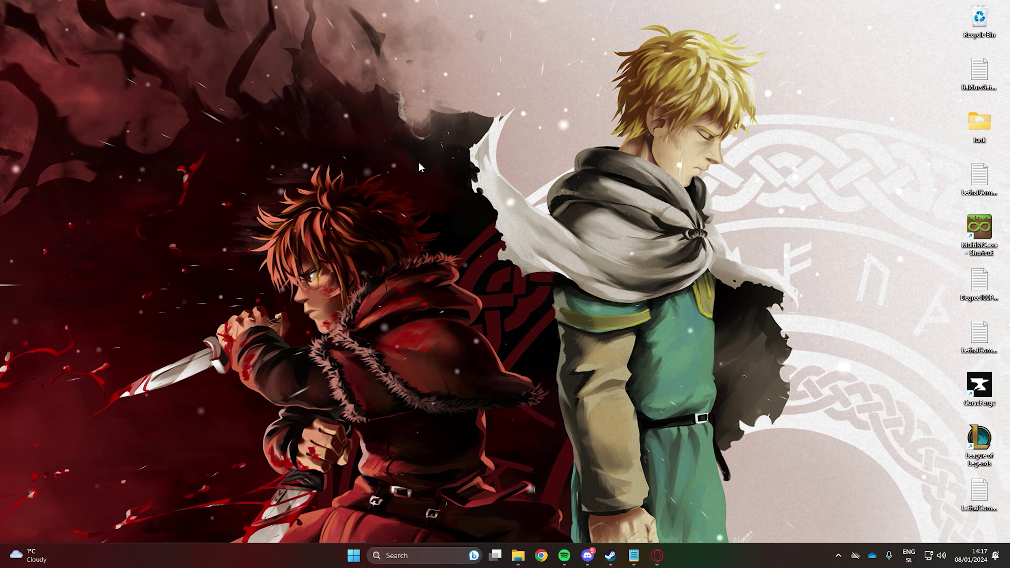
key("ctrl+v")
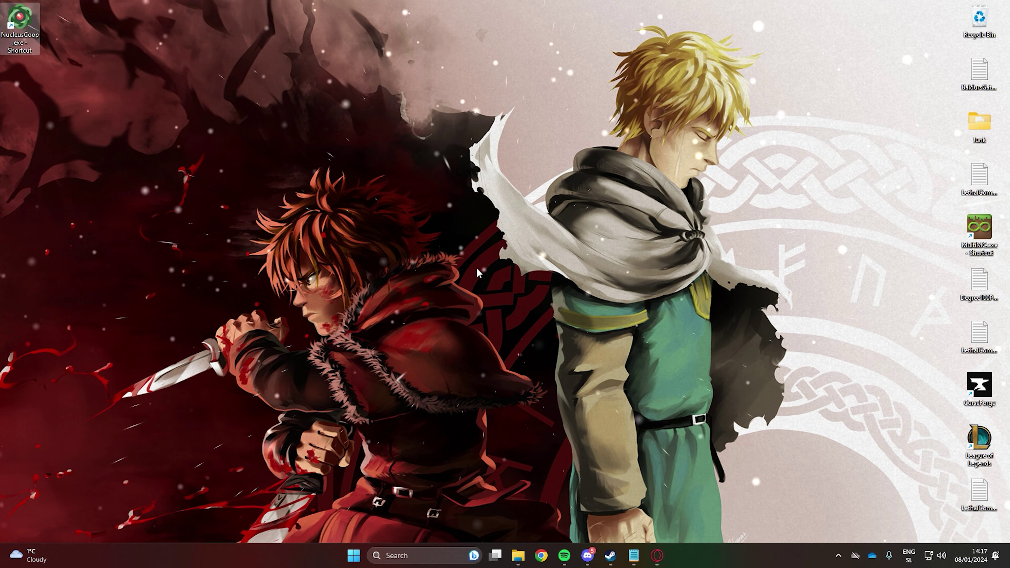
key("Return")
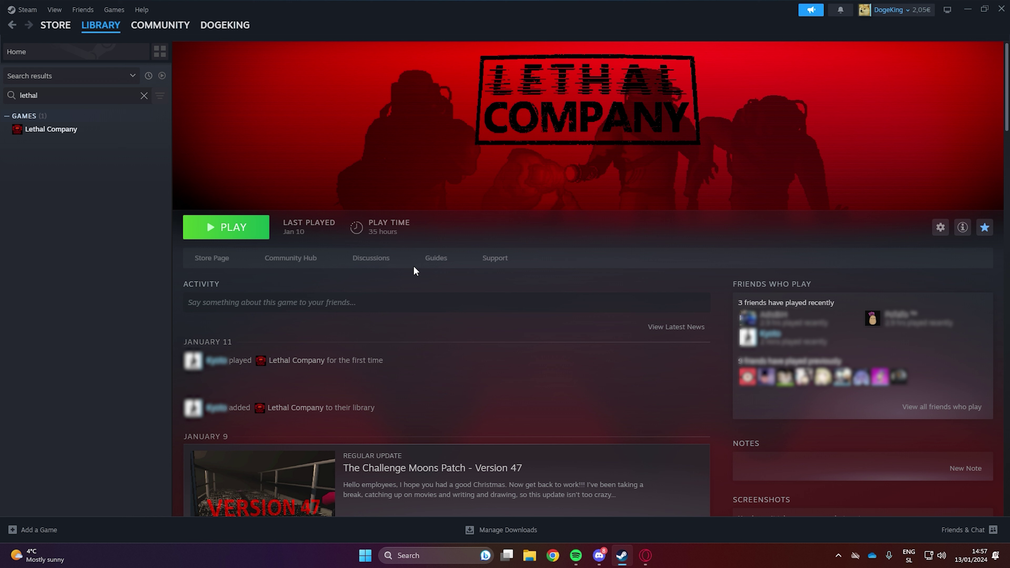
Step: In Steam, open the installation folder of Lethal Company from the game's properties
right_click(85, 133)
left_click(97, 214)
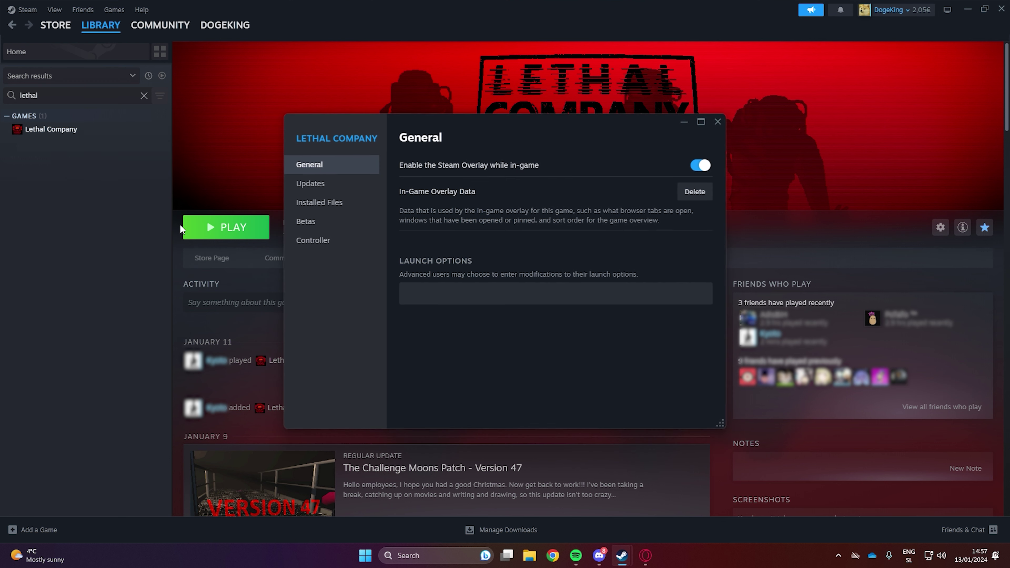
left_click(353, 205)
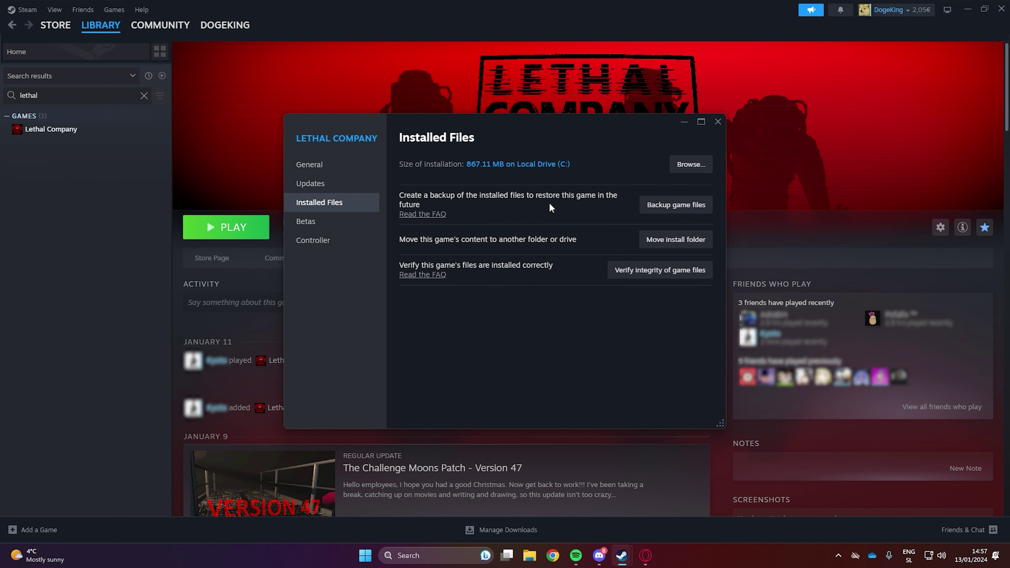
left_click(691, 165)
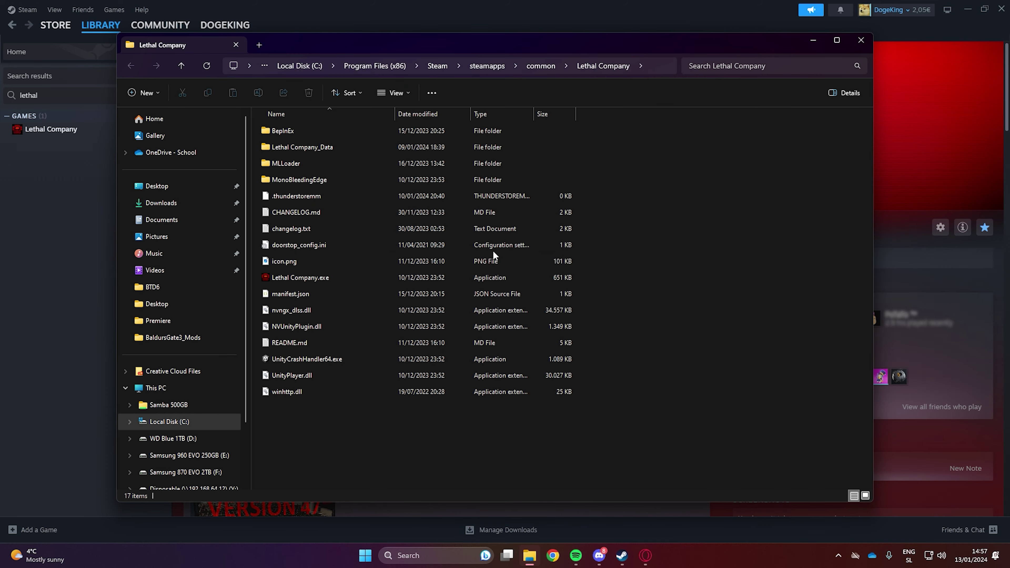
Step: Copy the full path of the Lethal Company installation folder
left_click(661, 69)
right_click(624, 66)
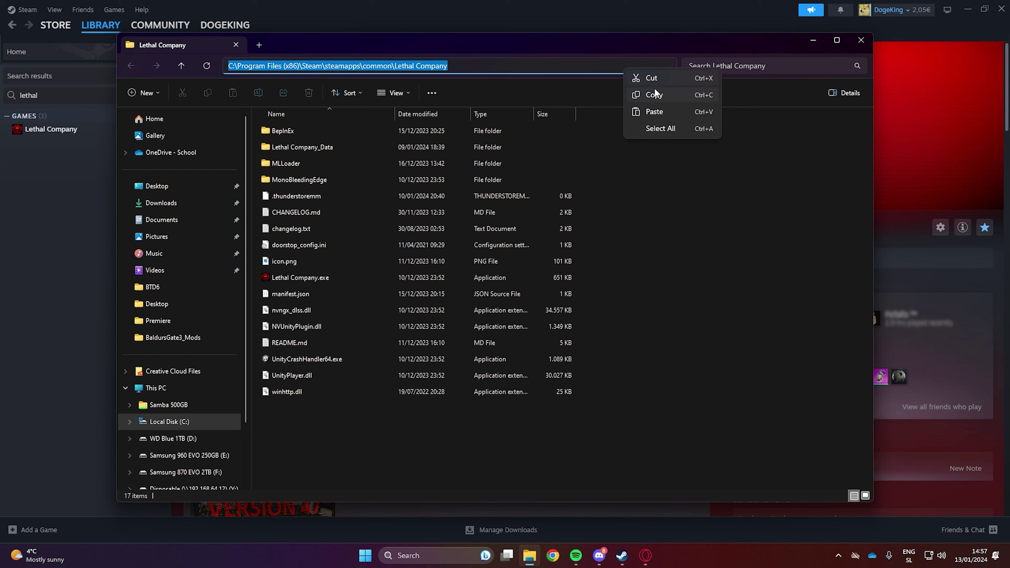
left_click(658, 95)
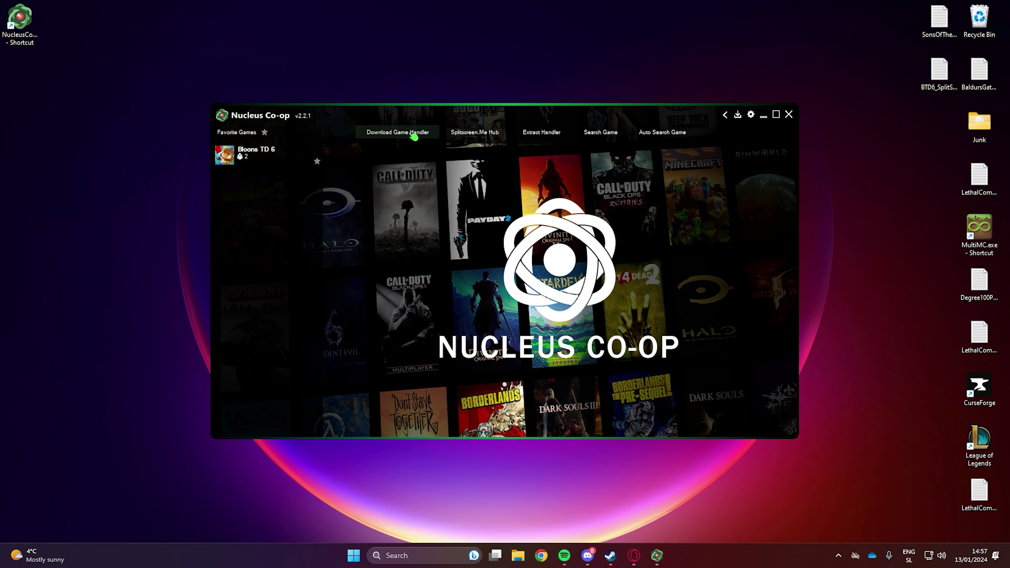
Step: In Nucleus Co-op, search the game handlers for "lethal" and download the Lethal Company handler after viewing its details
left_click(414, 136)
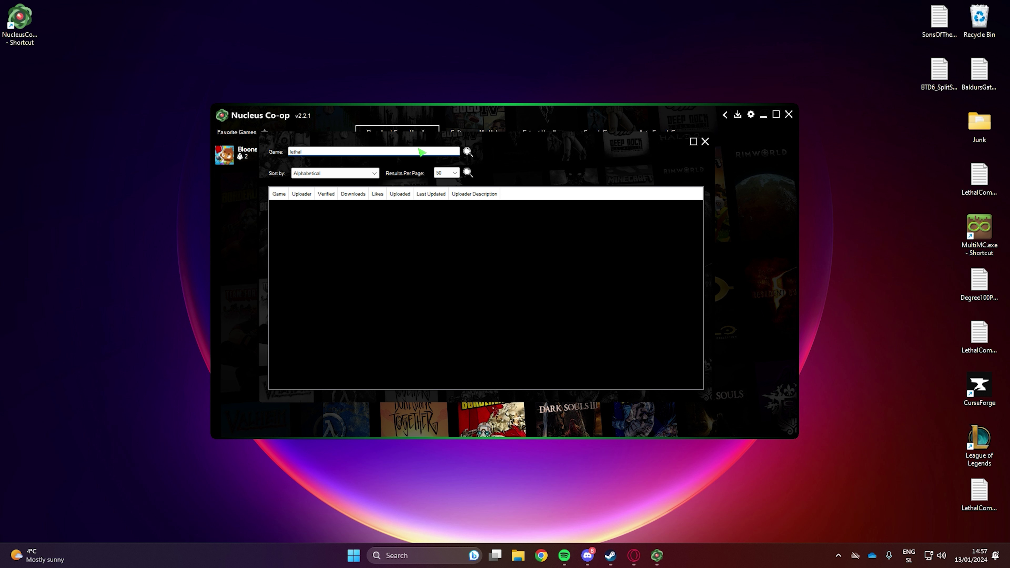
left_click(468, 152)
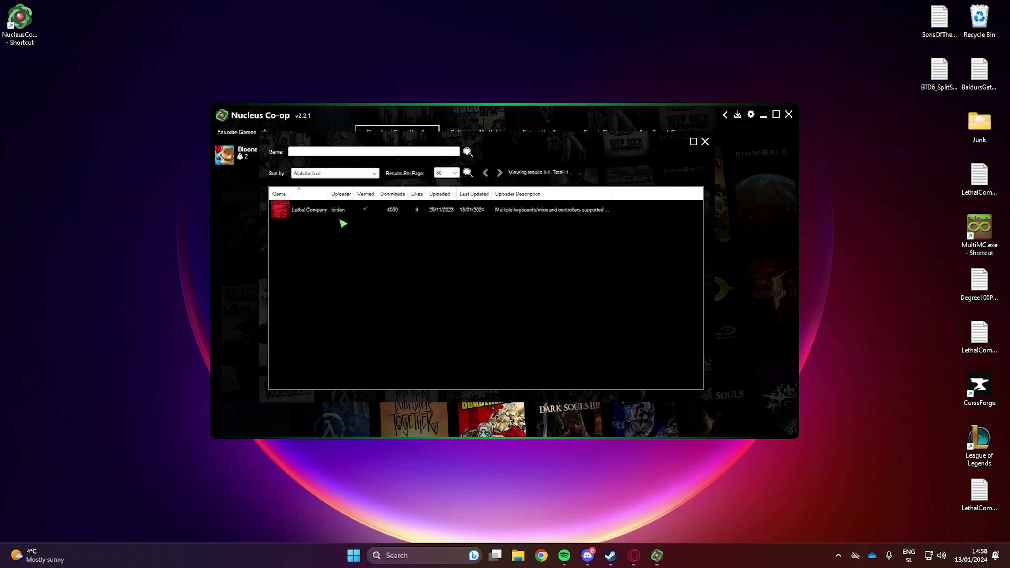
double_click(418, 216)
left_click(694, 180)
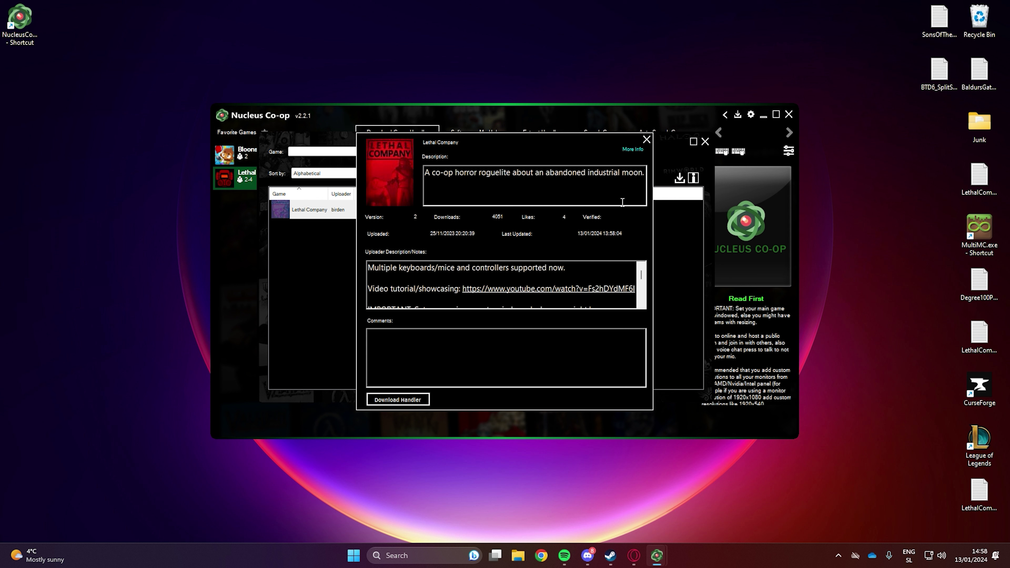
scroll(440, 290, "down", 3)
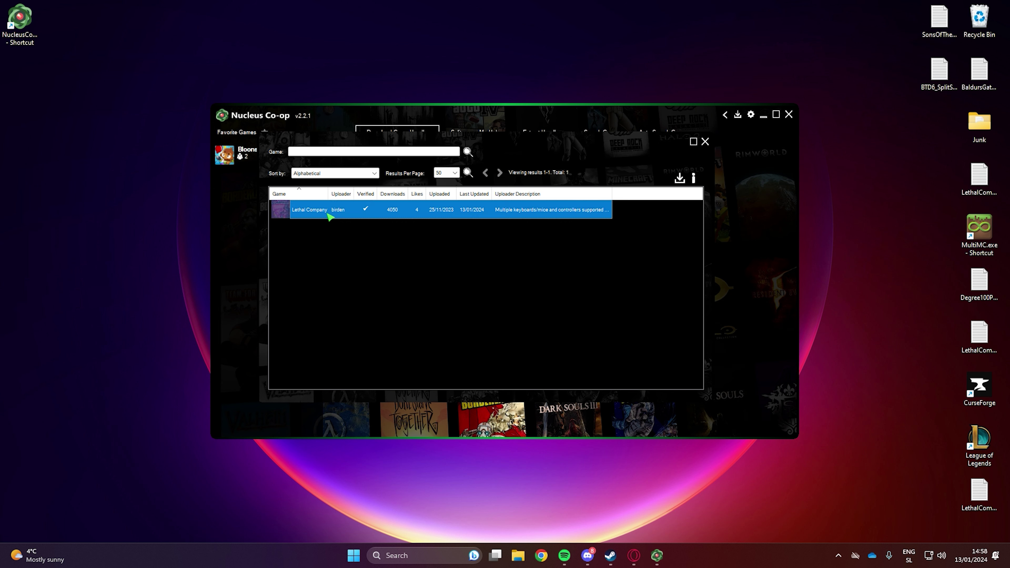
left_click(680, 183)
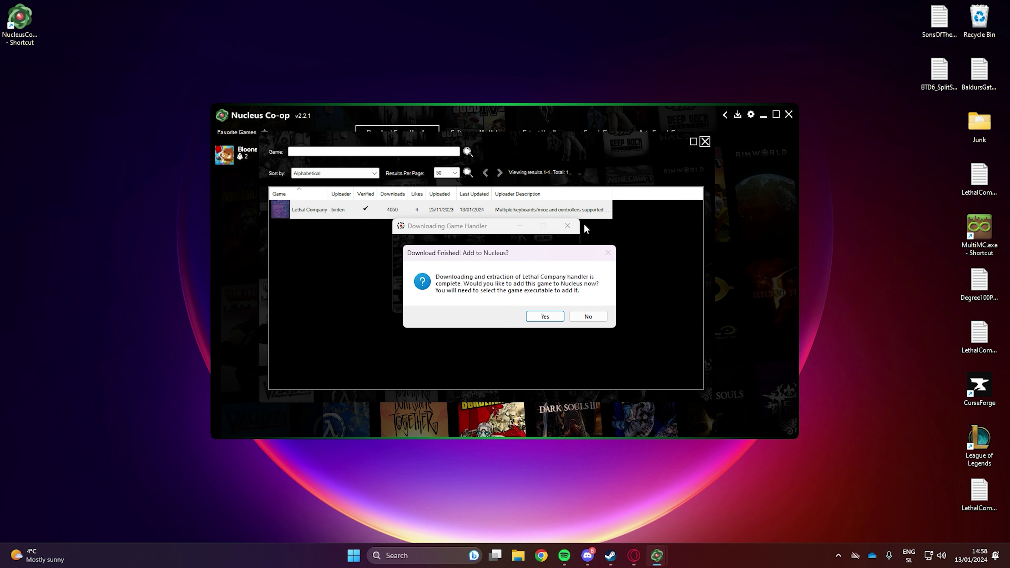
Step: Add the game to Nucleus using Lethal Company.exe from the copied installation path, and open Lethal Company in the game list
left_click(540, 318)
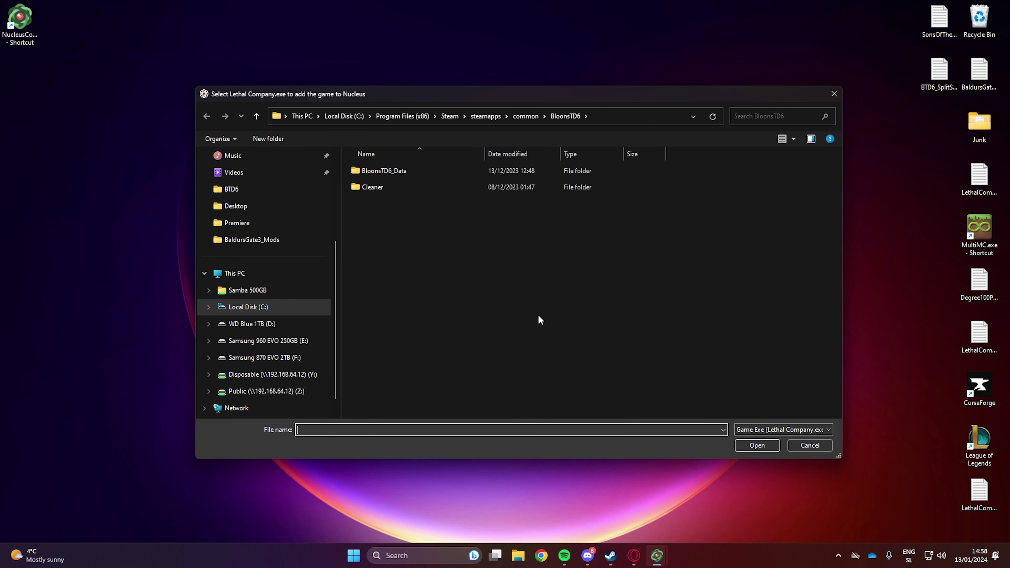
left_click(639, 114)
key("ctrl+v")
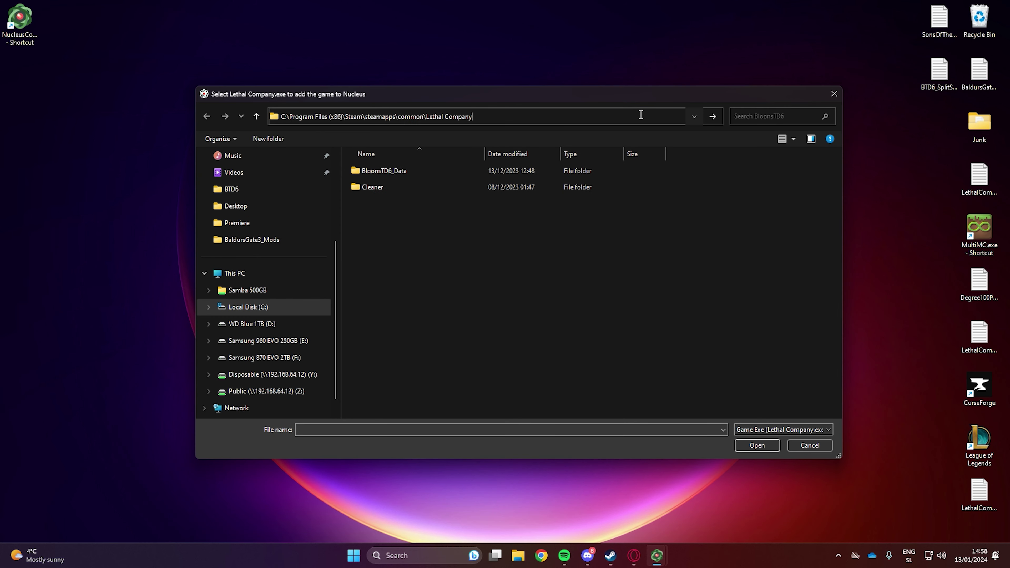
key("Return")
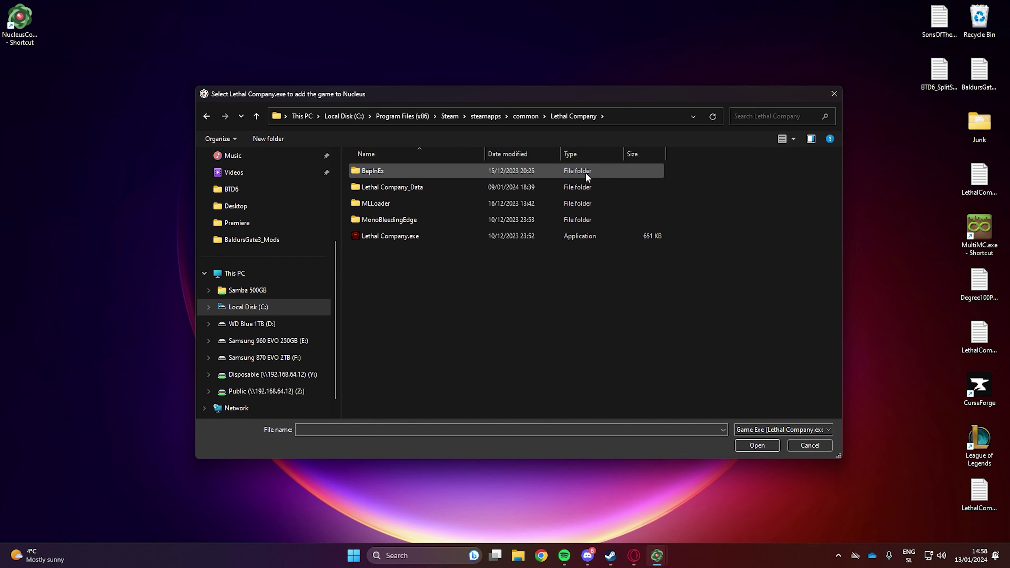
left_click(500, 236)
left_click(749, 443)
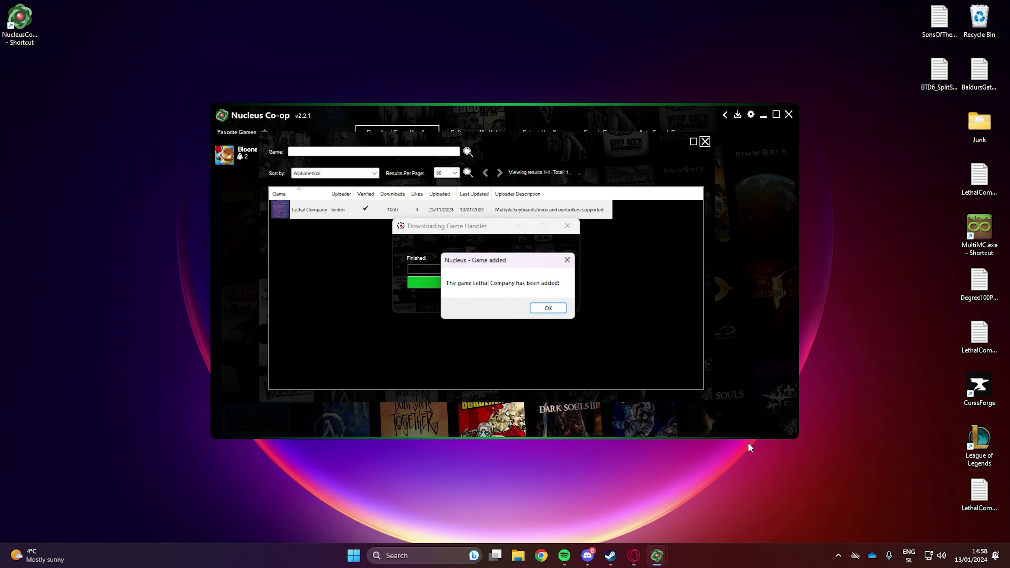
left_click(535, 311)
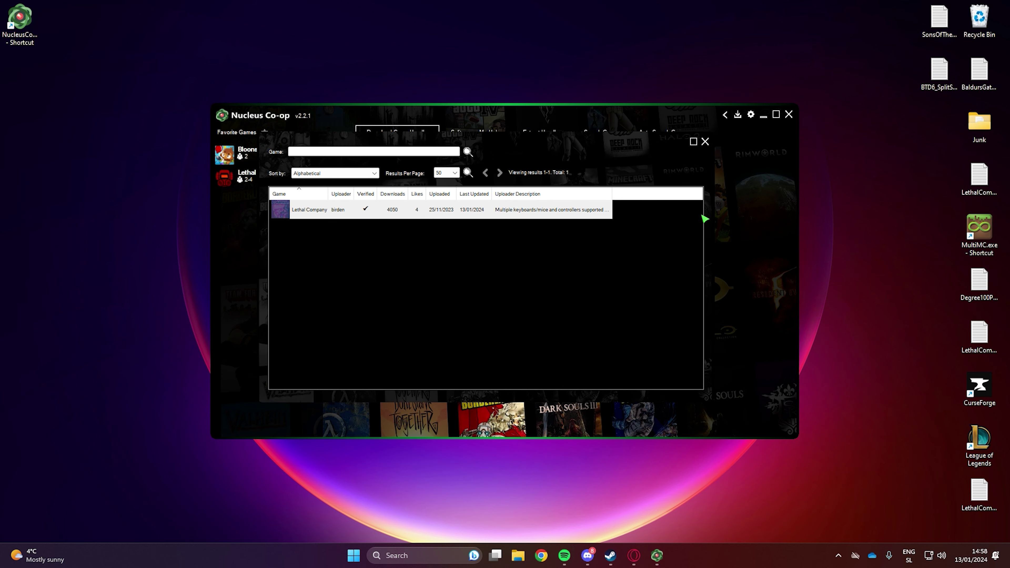
left_click(705, 142)
left_click(264, 178)
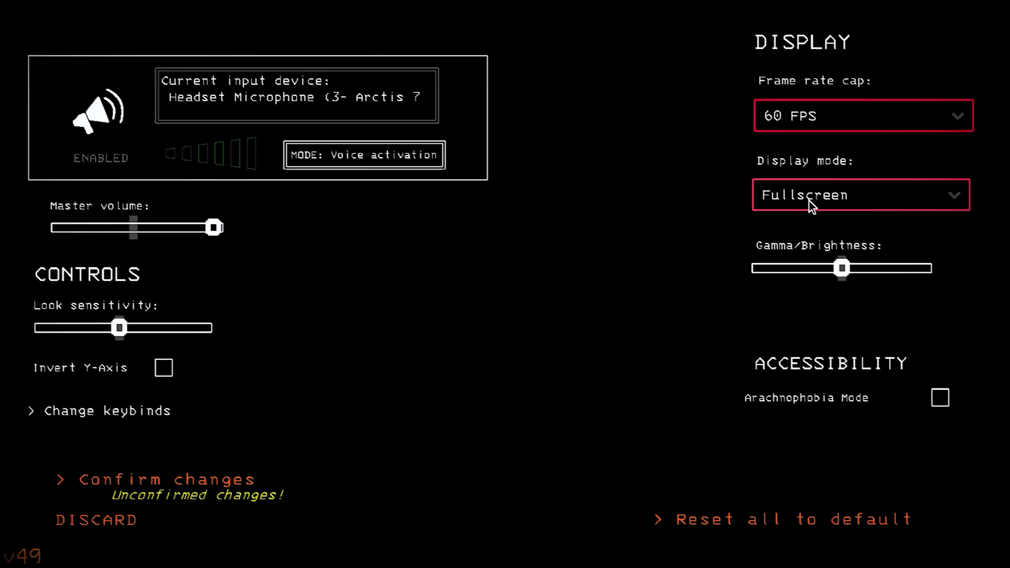
Step: In Lethal Company's settings, set the display mode to Window and confirm the changes
left_click(809, 202)
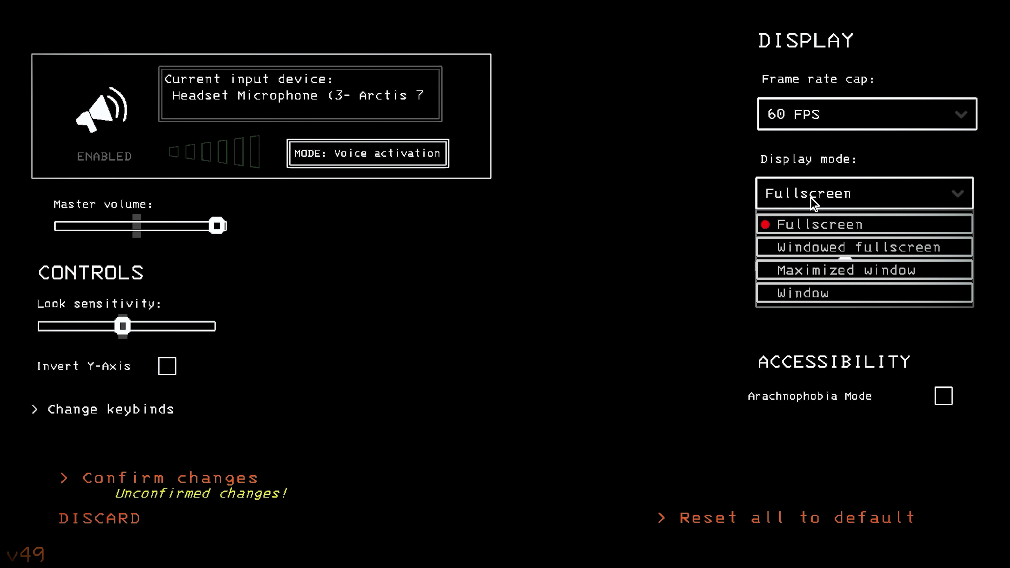
left_click(815, 292)
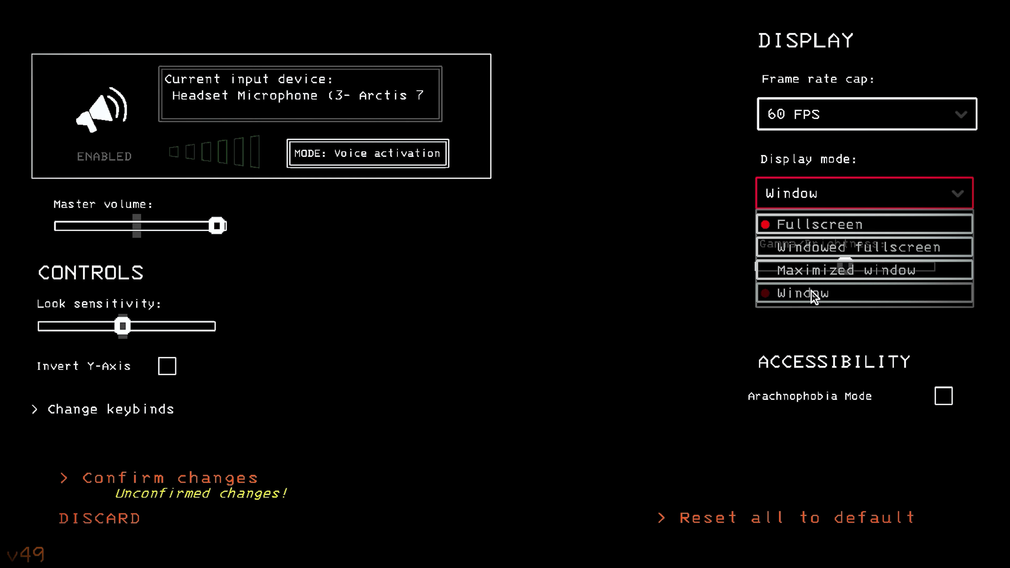
left_click(227, 494)
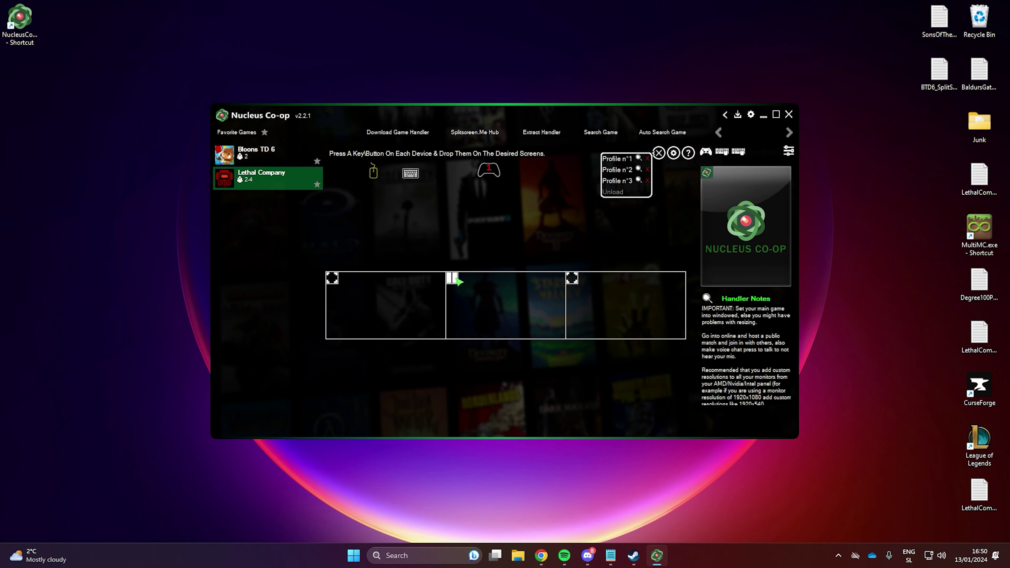
Step: In Nucleus Co-op, assign keyboard and mouse to the middle monitor's left half and controller 1 to its right half, and start the game
left_click_drag(413, 175, 477, 285)
left_click_drag(378, 174, 486, 307)
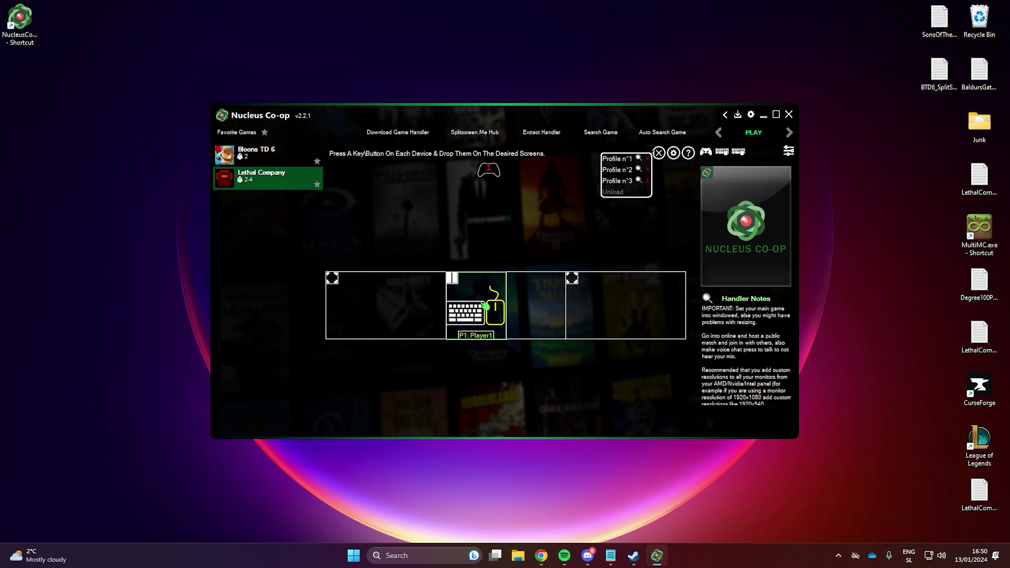
left_click_drag(488, 174, 537, 304)
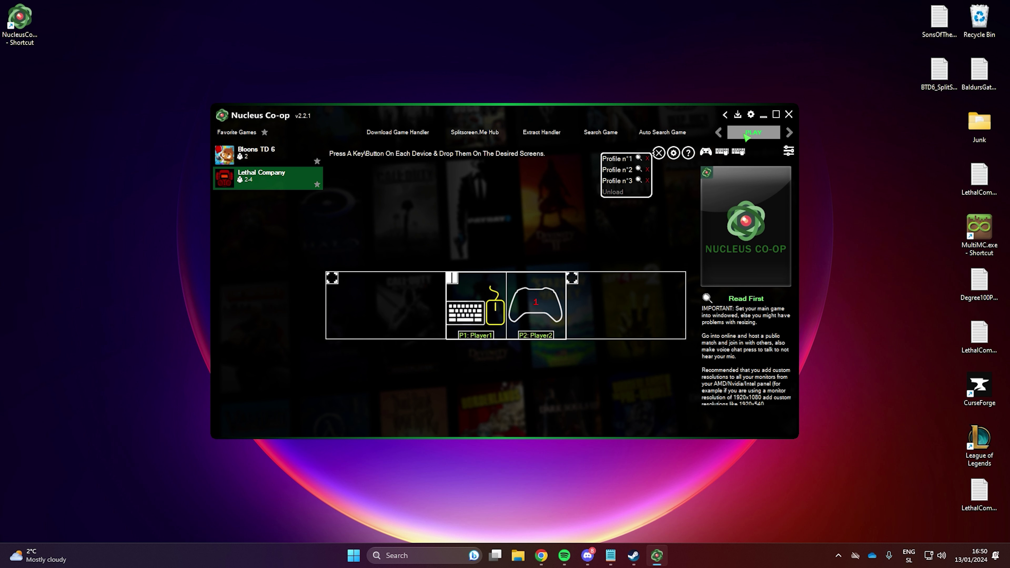
left_click(754, 132)
left_click(591, 319)
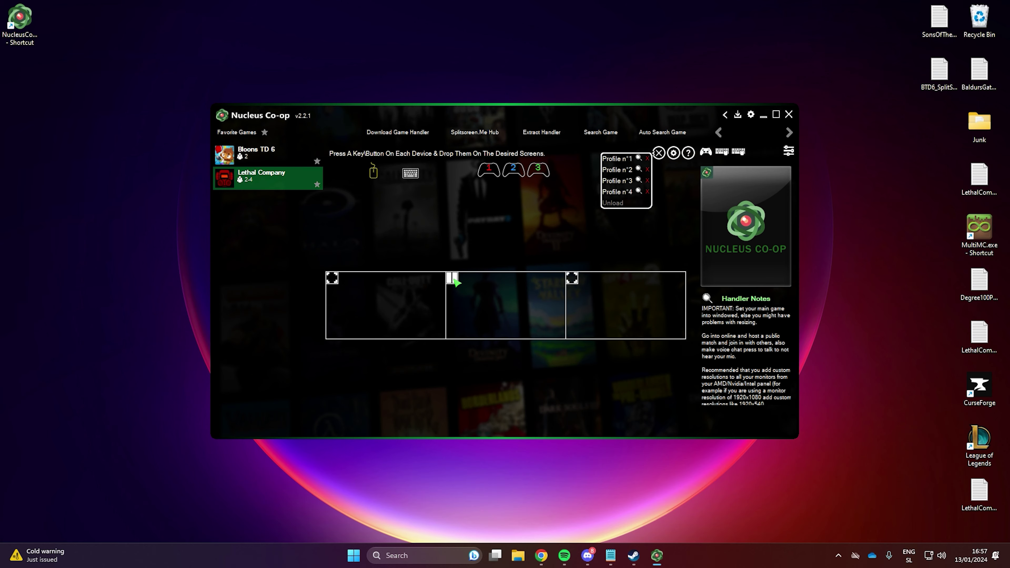
Step: Try a multi-monitor layout with controllers 1, 2 and 3 each assigned to a separate full monitor
left_click_drag(410, 173, 475, 289)
left_click_drag(489, 170, 537, 289)
left_click(452, 278)
left_click_drag(489, 171, 381, 299)
left_click_drag(514, 176, 513, 264)
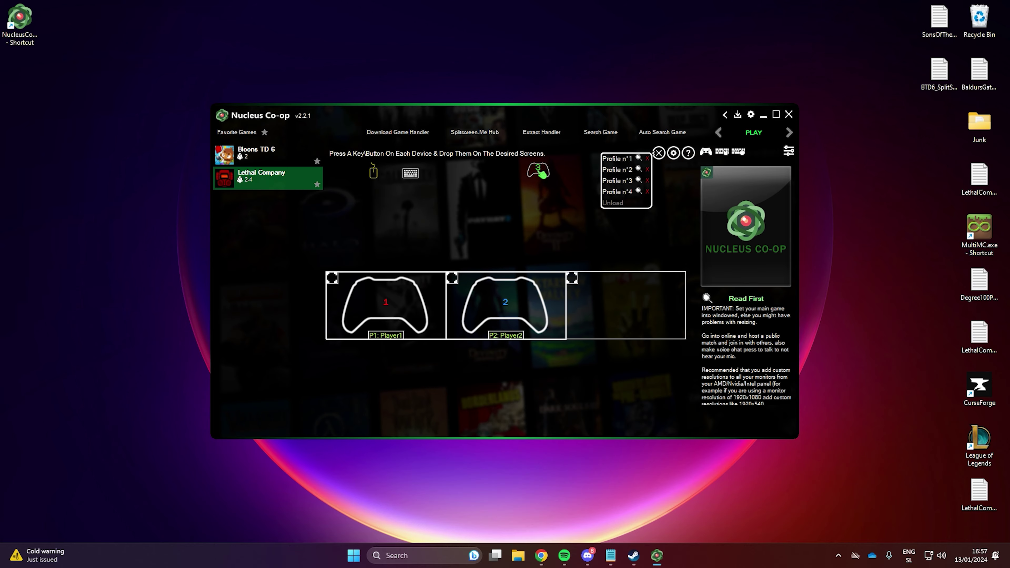
left_click_drag(541, 174, 612, 294)
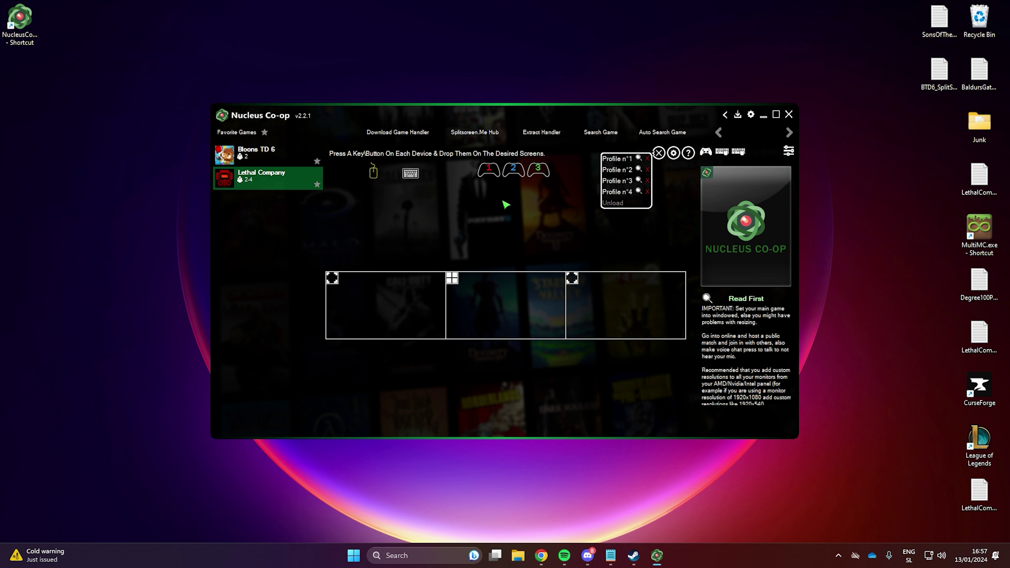
Step: Assign keyboard with mouse and controllers 1, 2 and 3 to the middle monitor's four quarters, one player each, and start the game
left_click_drag(413, 182, 469, 278)
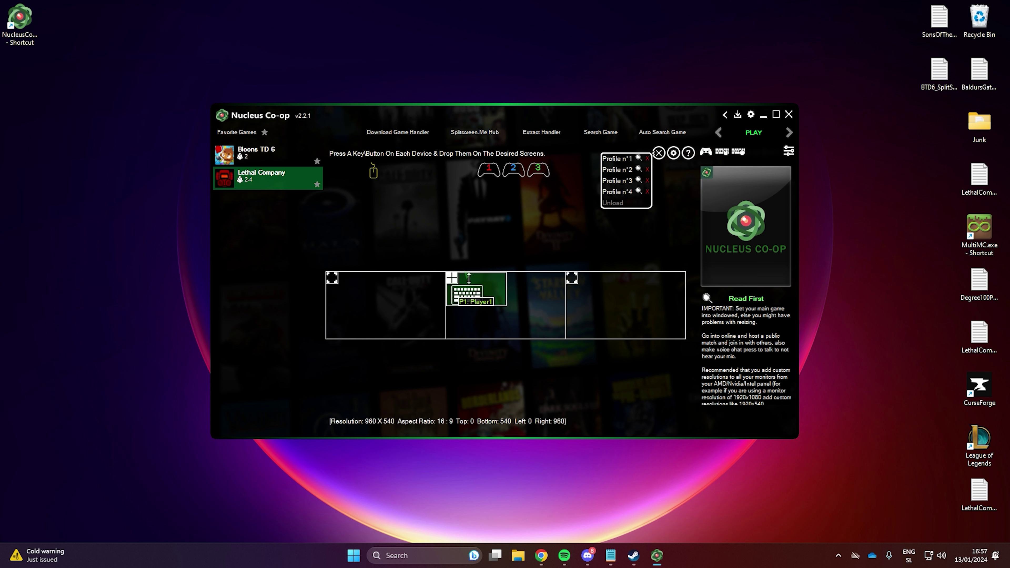
left_click_drag(376, 173, 488, 265)
left_click_drag(486, 176, 535, 287)
left_click_drag(514, 172, 537, 323)
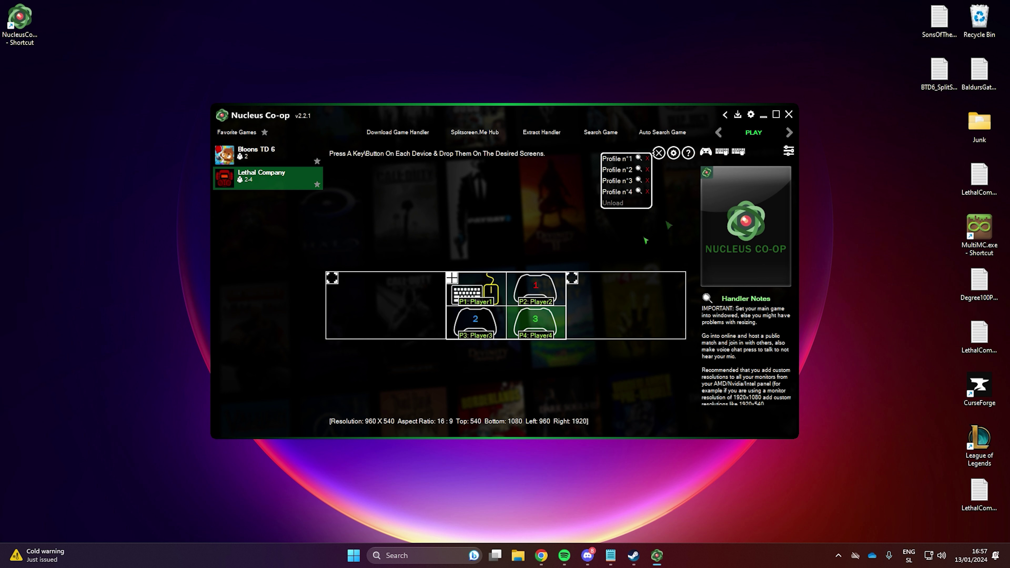
left_click(754, 132)
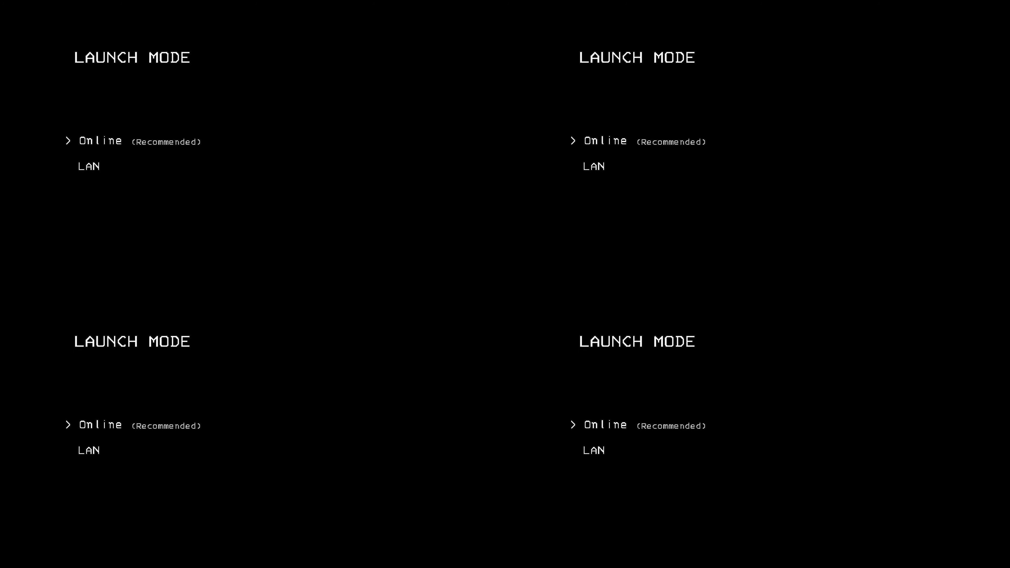
Step: In the first player's game instance, launch in Online mode and host a crew on save File 3
left_click(147, 150)
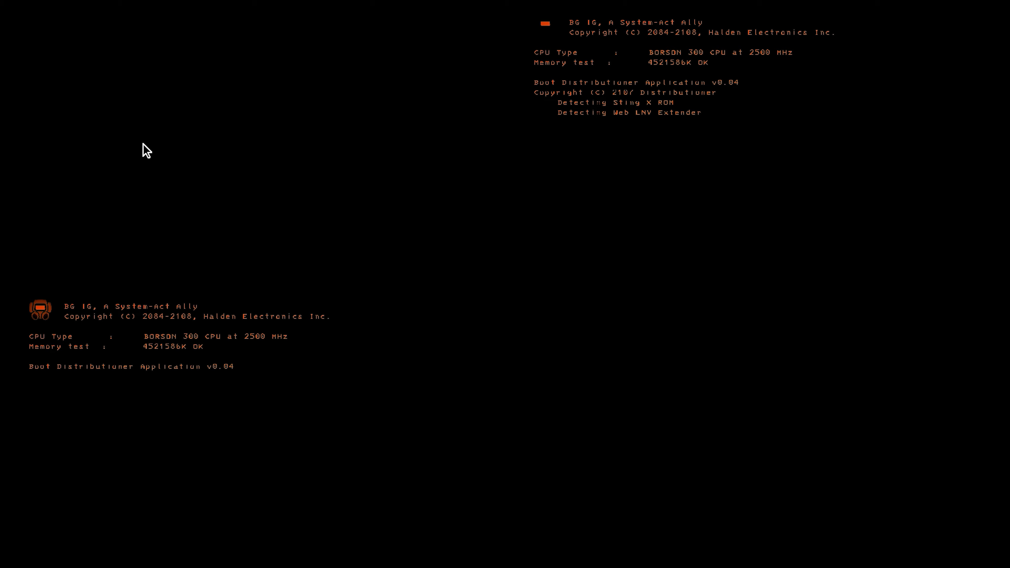
left_click(139, 168)
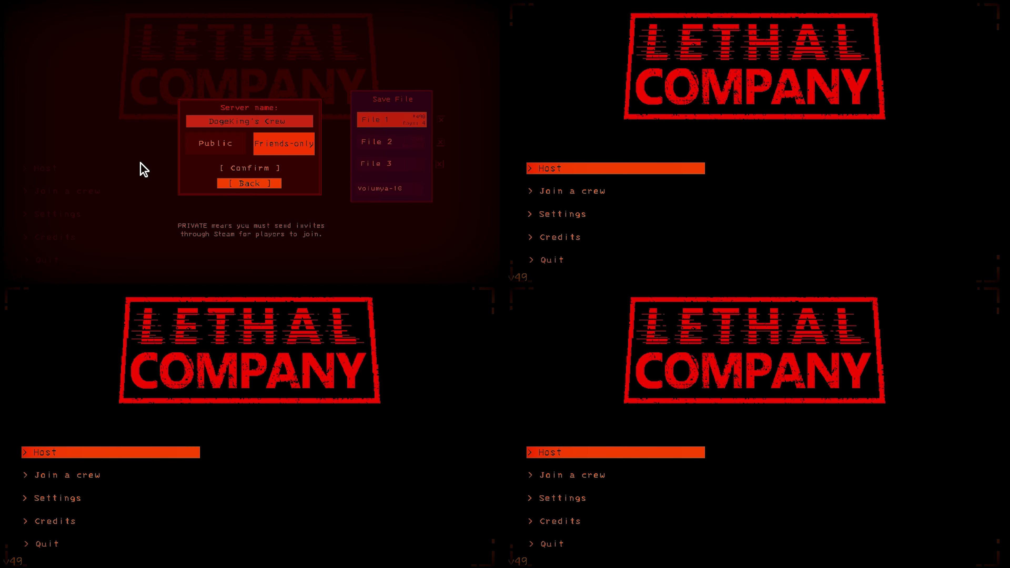
left_click(375, 165)
left_click(281, 167)
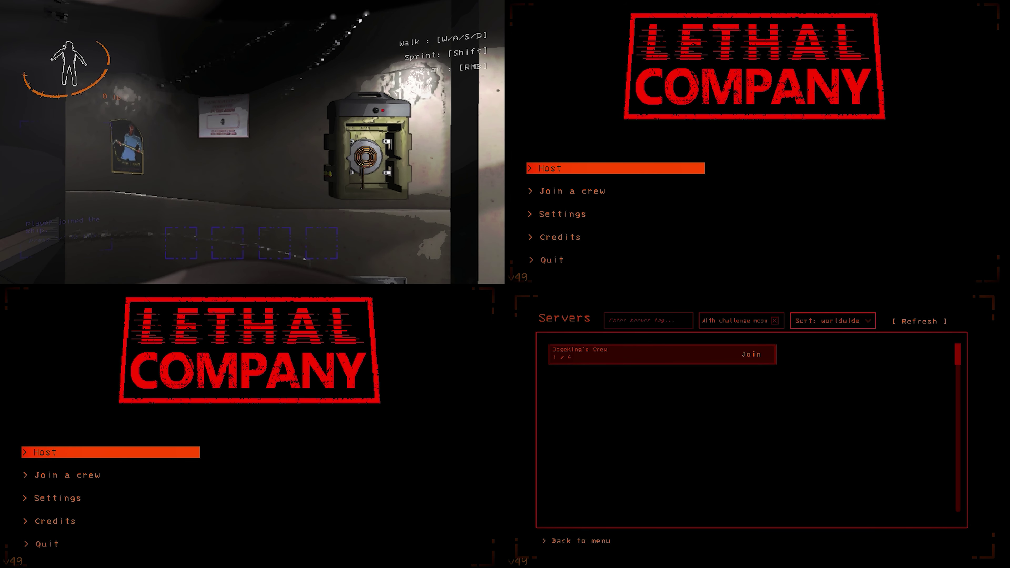
Step: Join the hosted crew from the server list in the other three game instances
left_click(751, 354)
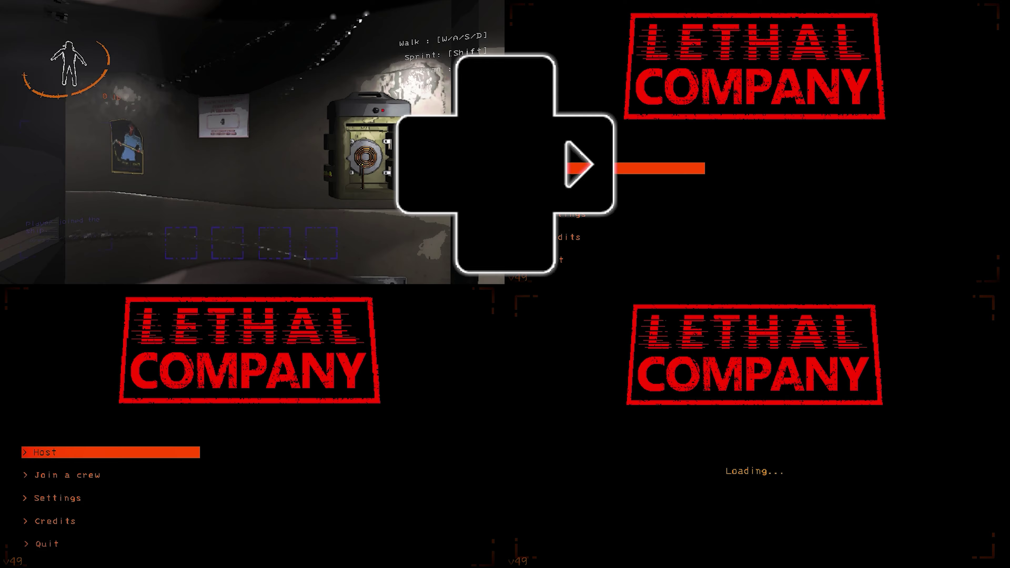
key("Down")
key("Return")
key("Return")
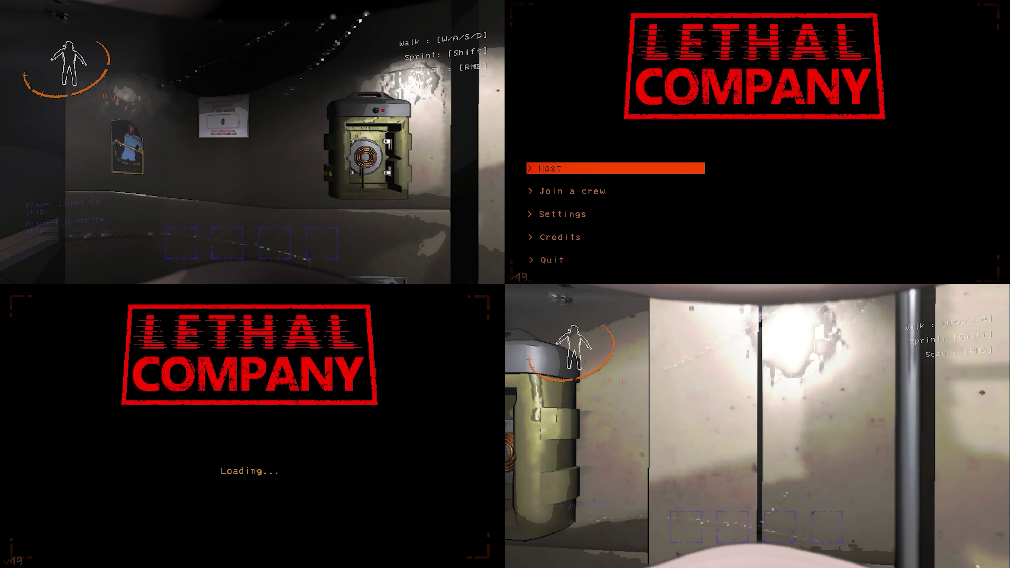
key("Down")
key("Return")
key("Up")
key("Return")
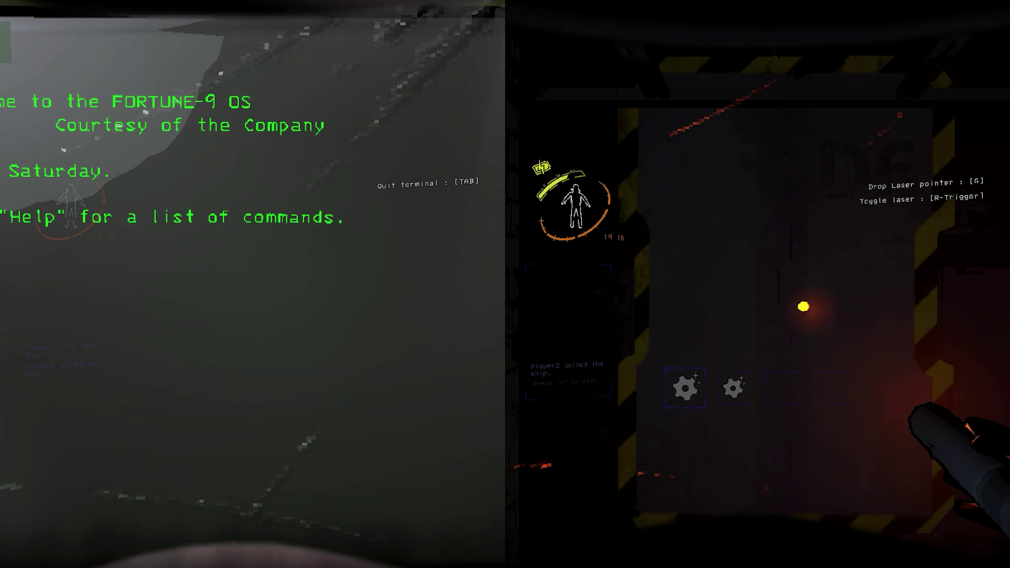
Step: Enter the code d6 in the ship's terminal and quit the terminal
type("d6")
key("Return")
key("Tab")
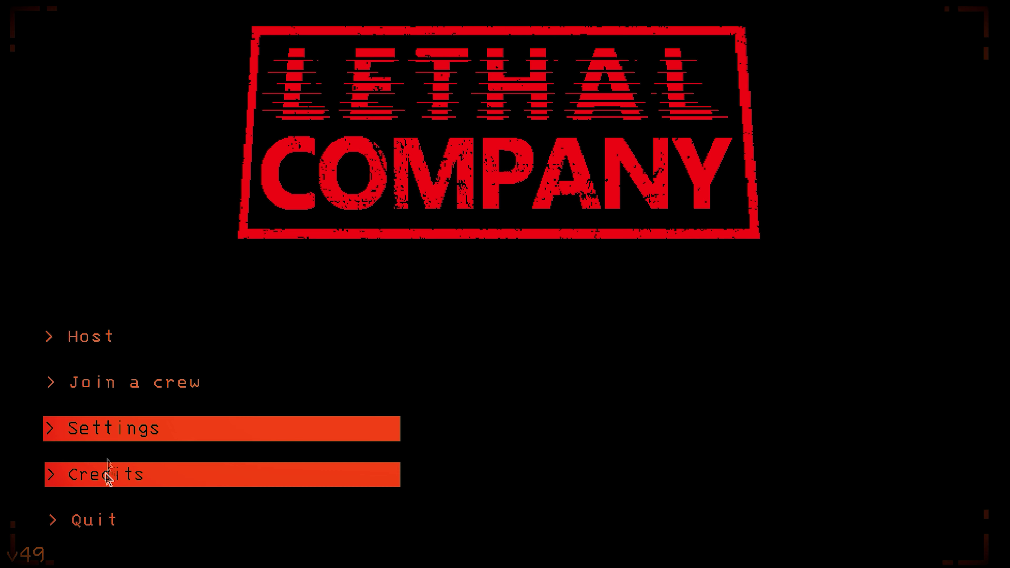
Step: In Lethal Company's settings, set the frame rate cap to 60 FPS
left_click(114, 434)
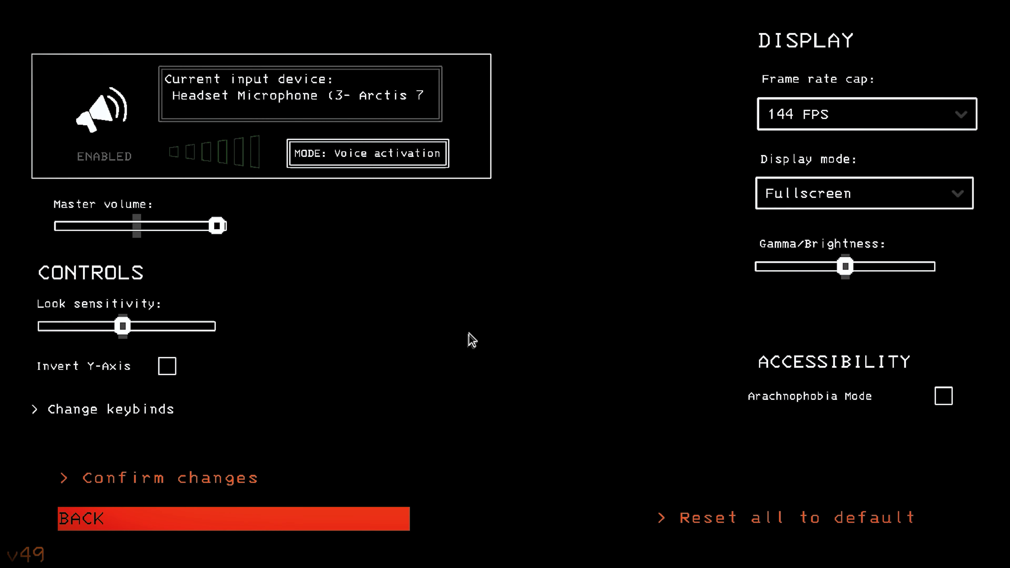
left_click(799, 123)
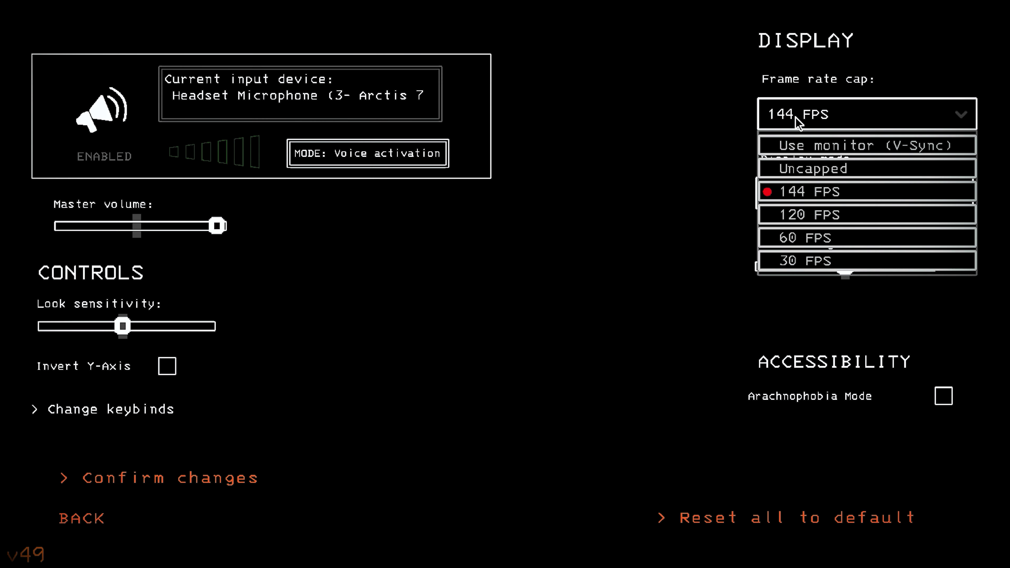
left_click(820, 241)
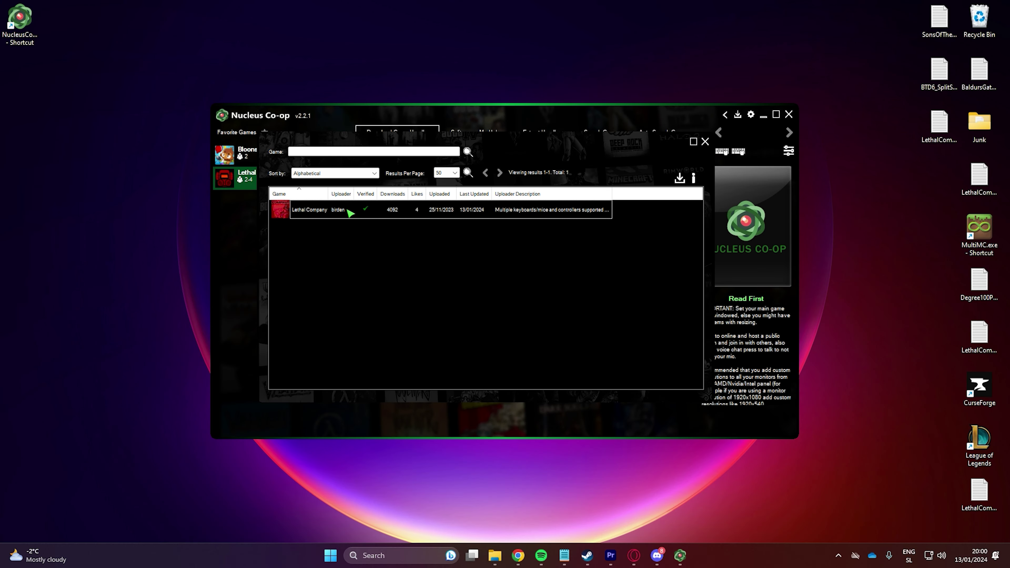
Step: In Nucleus Co-op, view the Lethal Company handler's details and read the uploader's note on custom resolutions
left_click(342, 214)
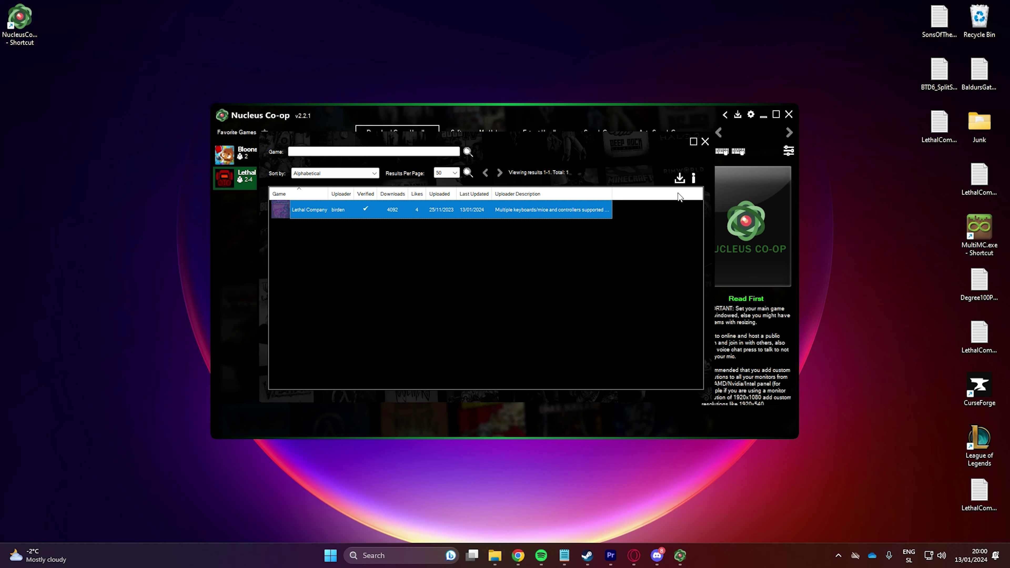
left_click(694, 179)
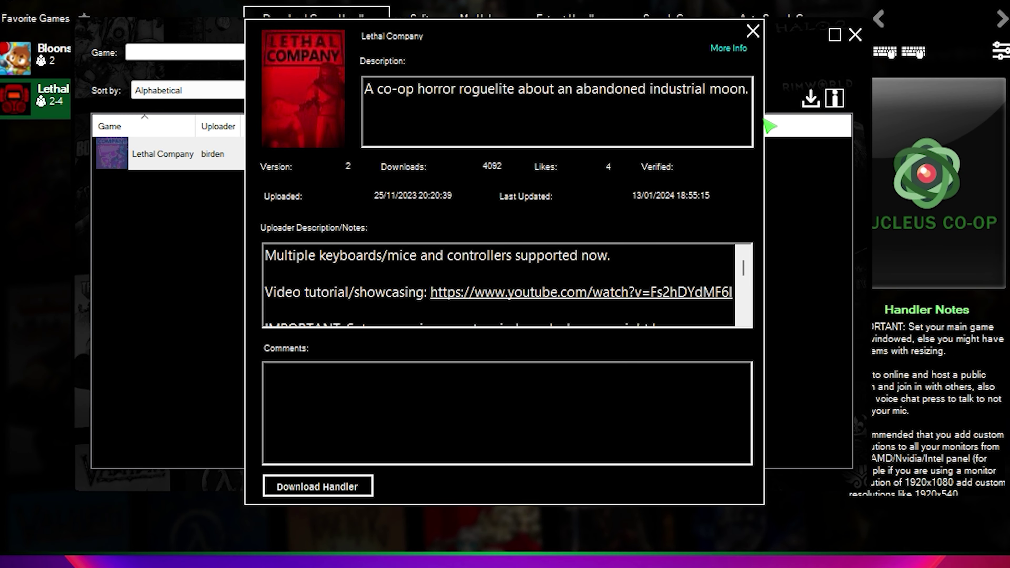
scroll(362, 281, "down", 2)
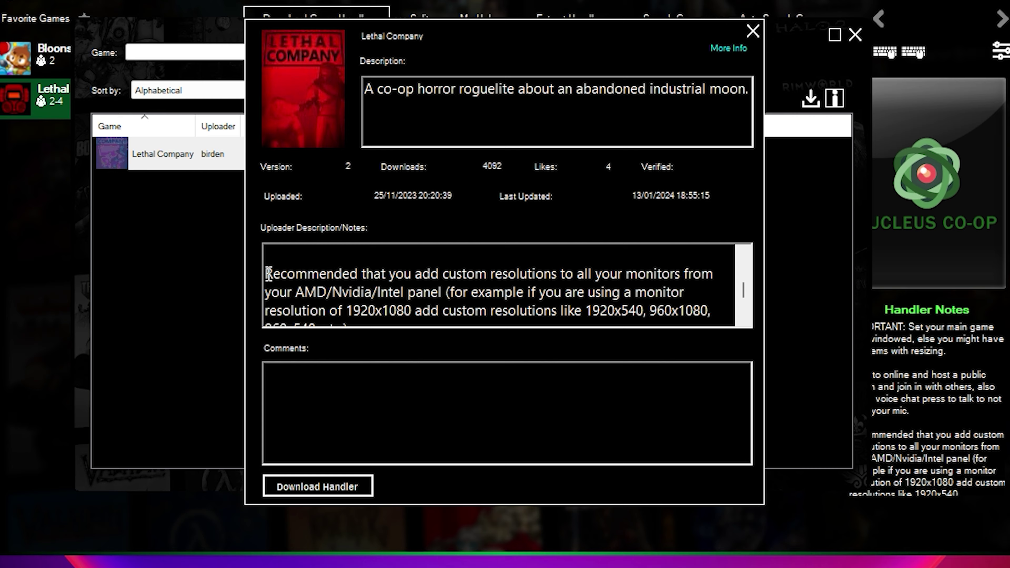
left_click_drag(594, 277, 685, 295)
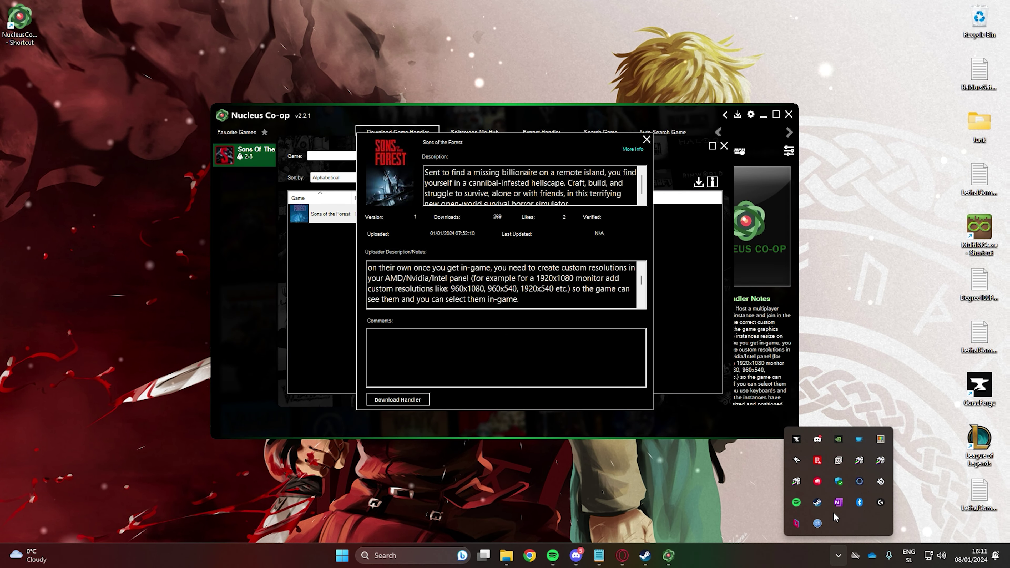
Step: Open NVIDIA Control Panel from the desktop and look through the AOC monitor's available resolutions
right_click(839, 440)
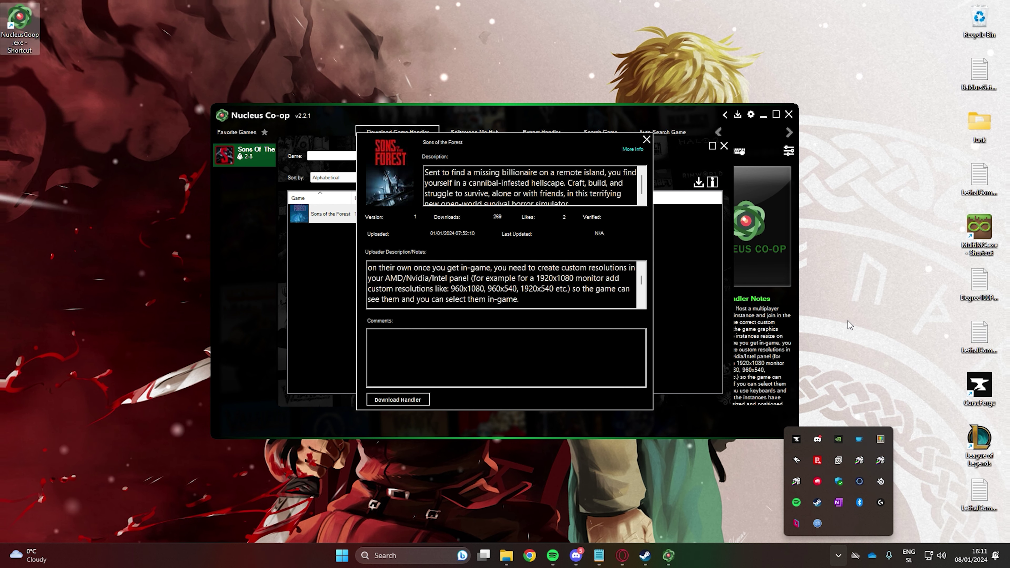
right_click(838, 352)
left_click(860, 343)
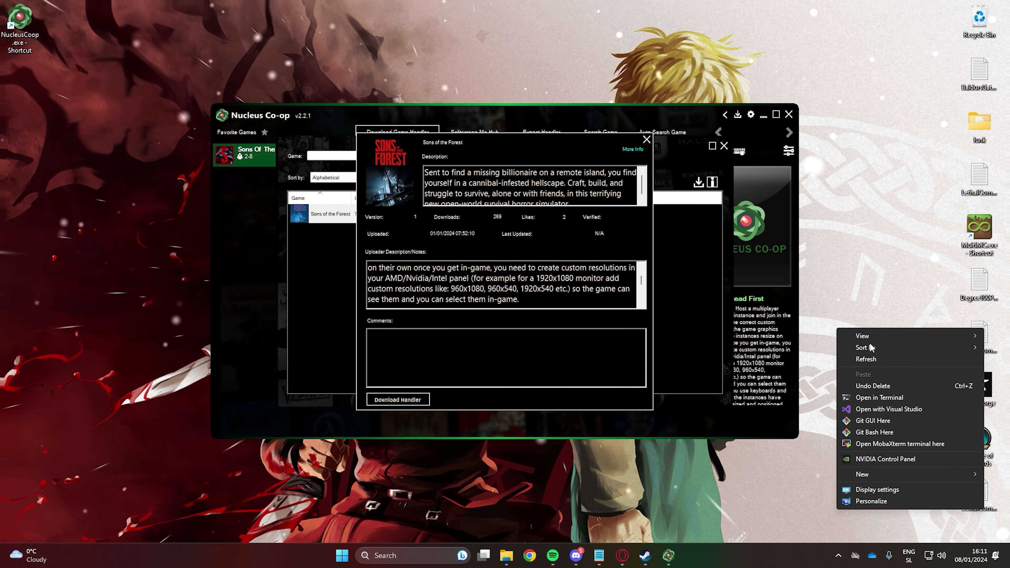
left_click(887, 457)
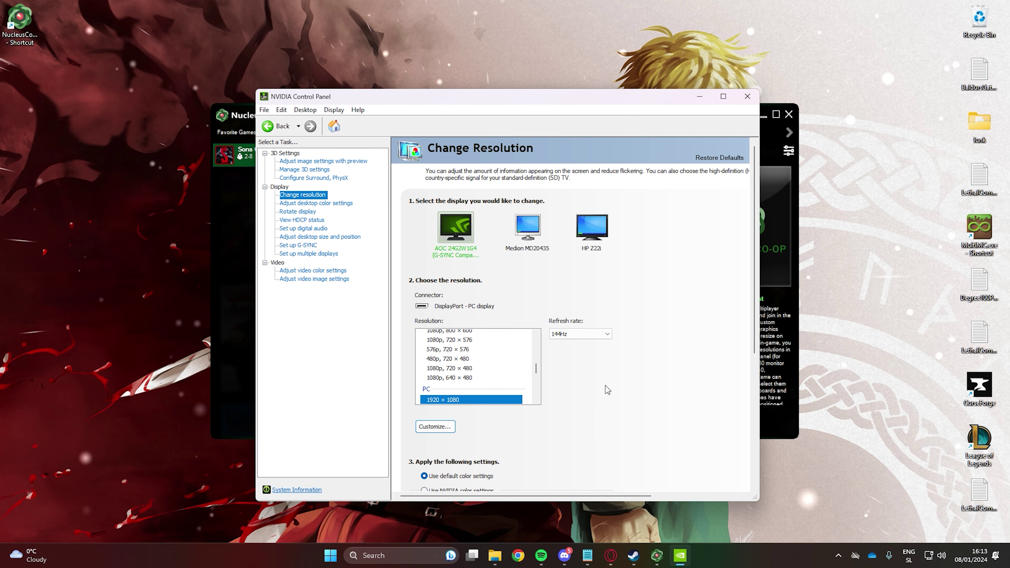
scroll(475, 363, "down", 3)
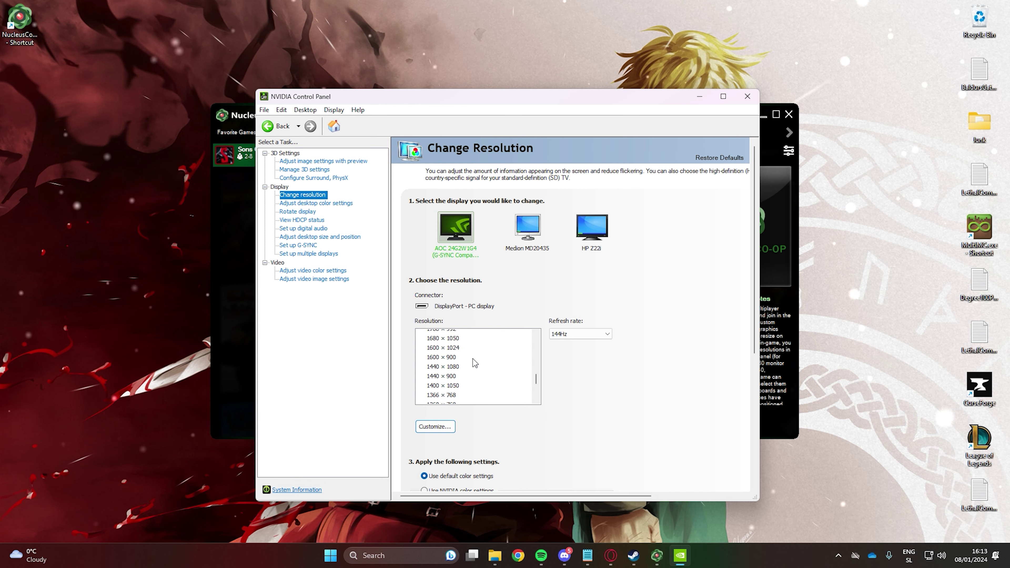
scroll(474, 363, "down", 1)
scroll(473, 363, "up", 6)
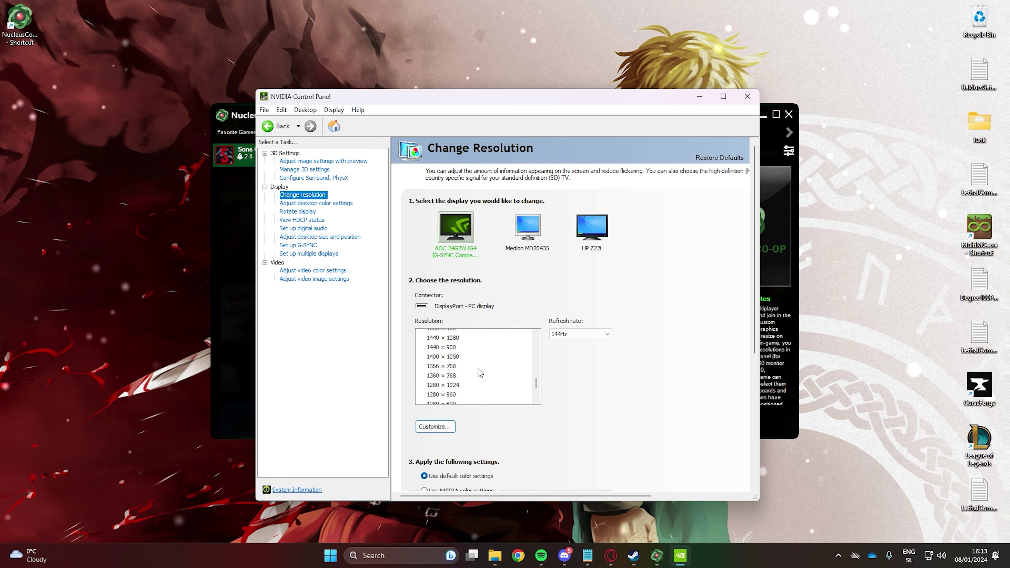
Step: Create a custom resolution of 960 x 1080 at 144 Hz for the AOC monitor, test it and save it
left_click(436, 426)
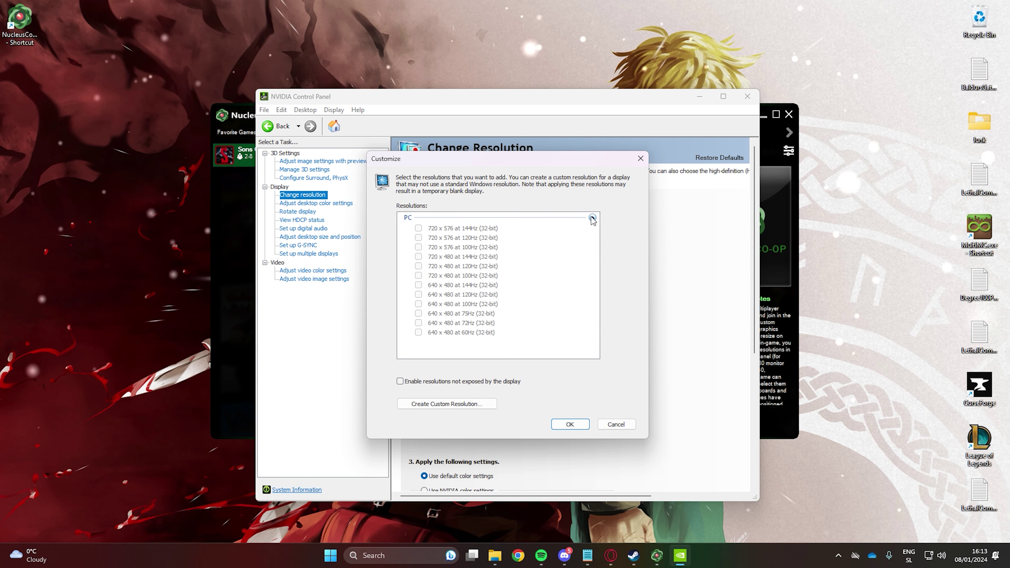
left_click(442, 405)
left_click(551, 435)
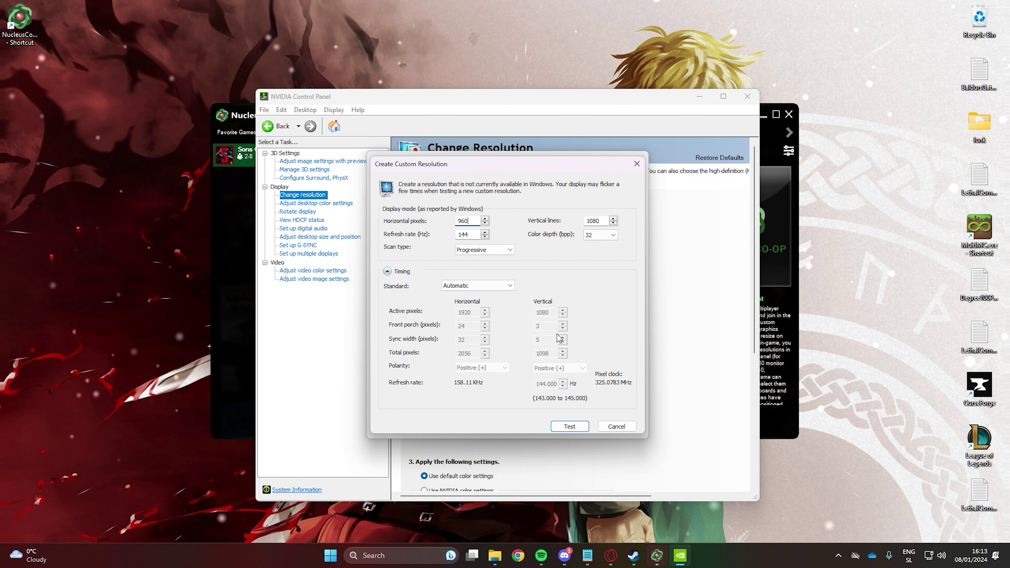
key("Return")
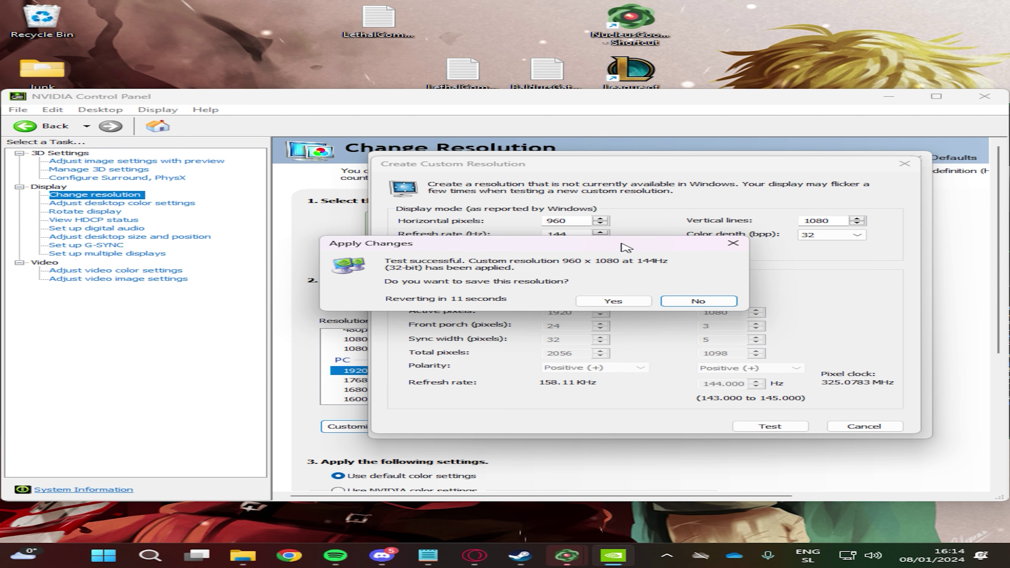
left_click(639, 302)
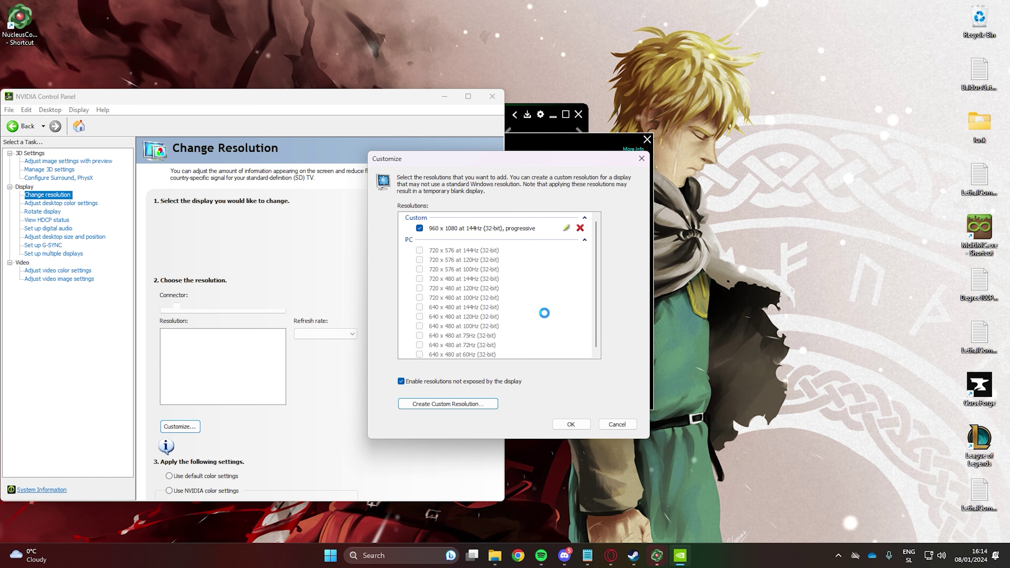
Step: Add a second custom resolution of 1920 x 540 at 144 Hz, test it and save it
left_click(452, 405)
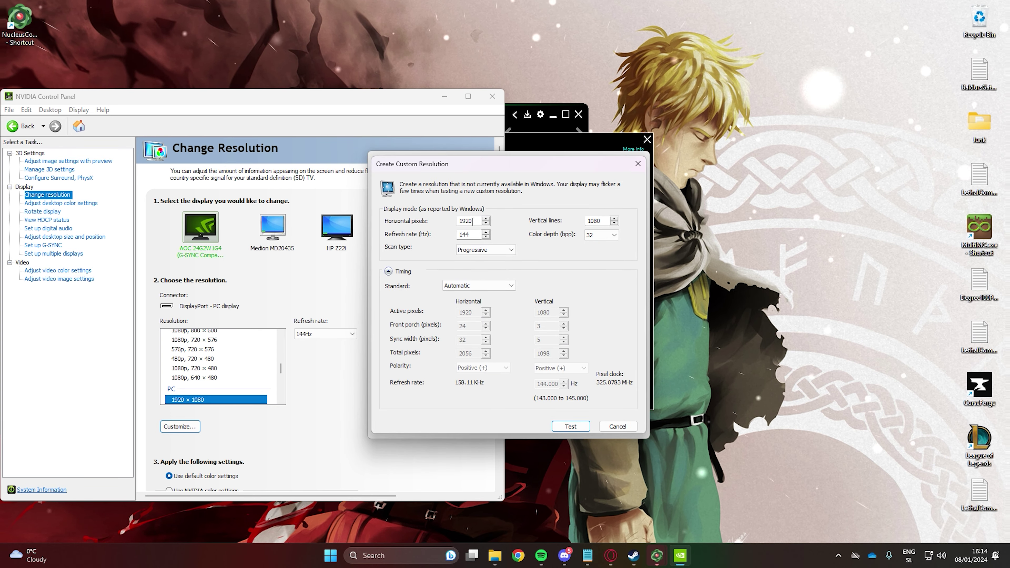
double_click(599, 221)
type("540")
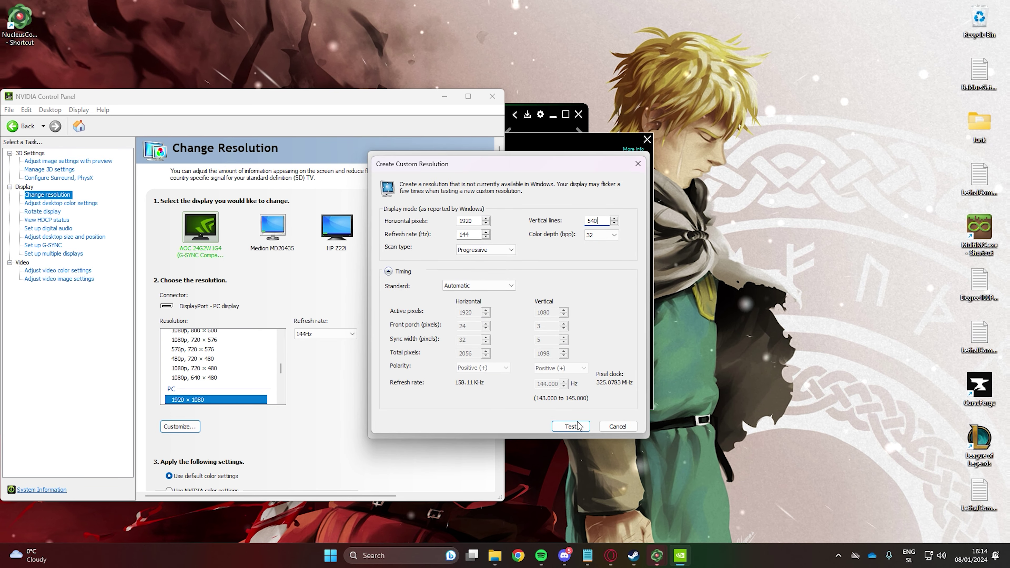
left_click(570, 427)
left_click(555, 314)
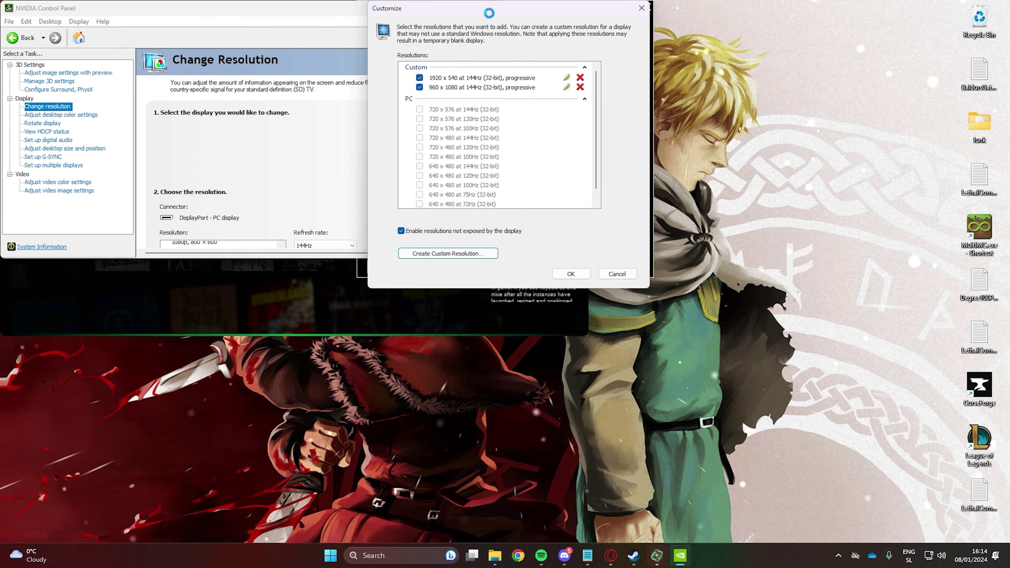
Step: Add a third custom resolution of 960 x 540 at 144 Hz, test and save it, and confirm the customized resolutions
left_click(484, 419)
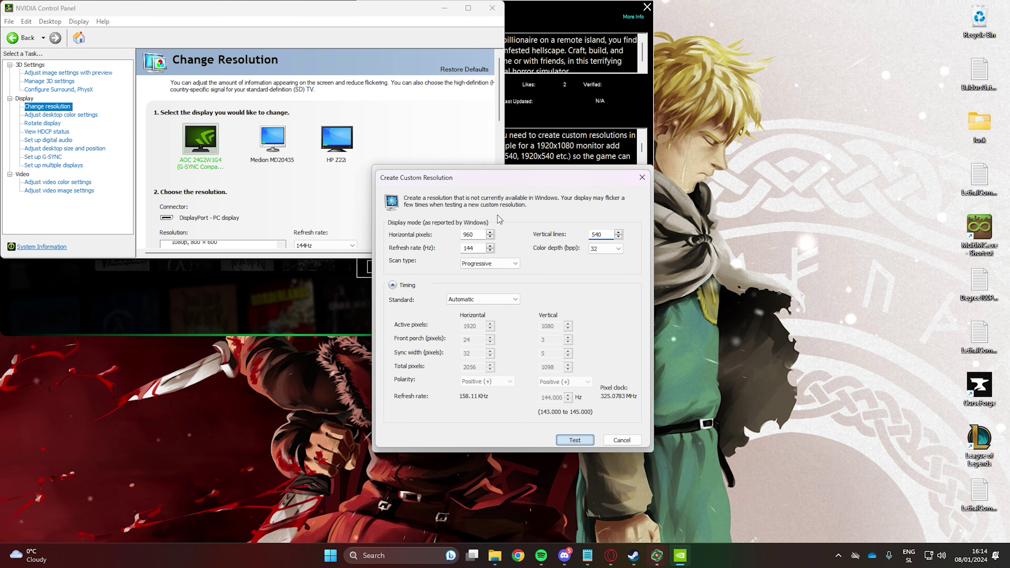
key("Return")
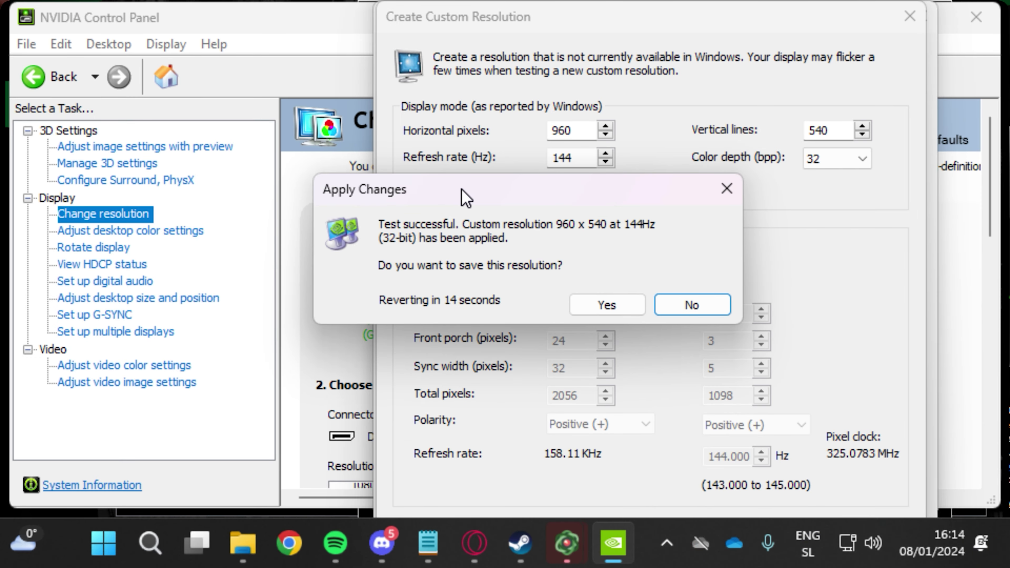
left_click(605, 307)
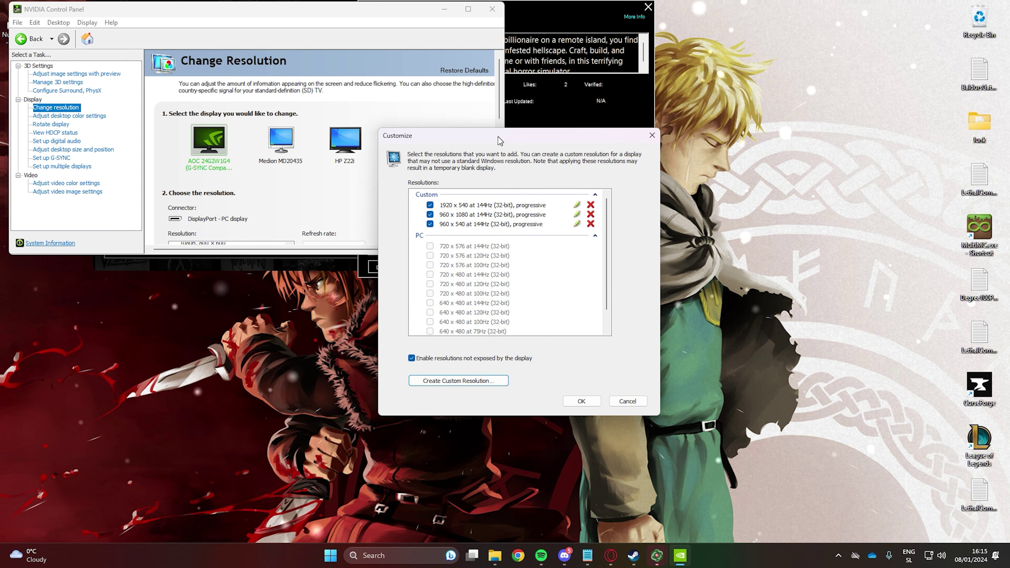
left_click(581, 401)
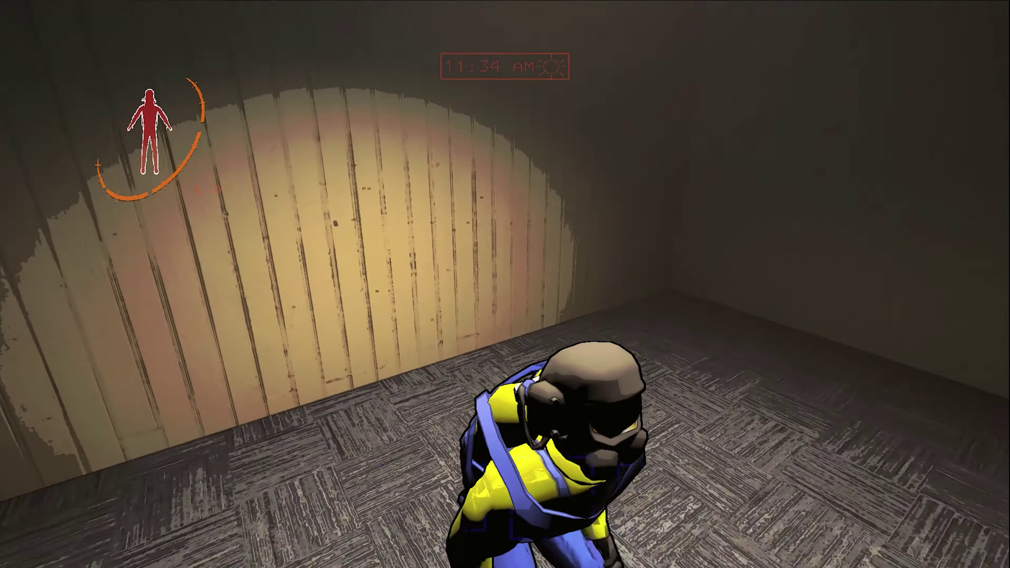
key("w")
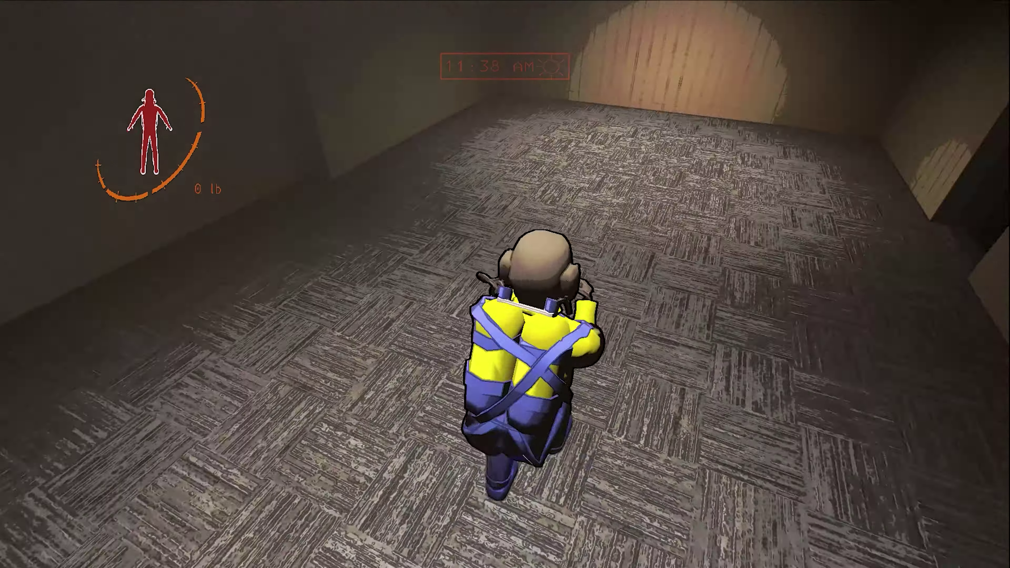